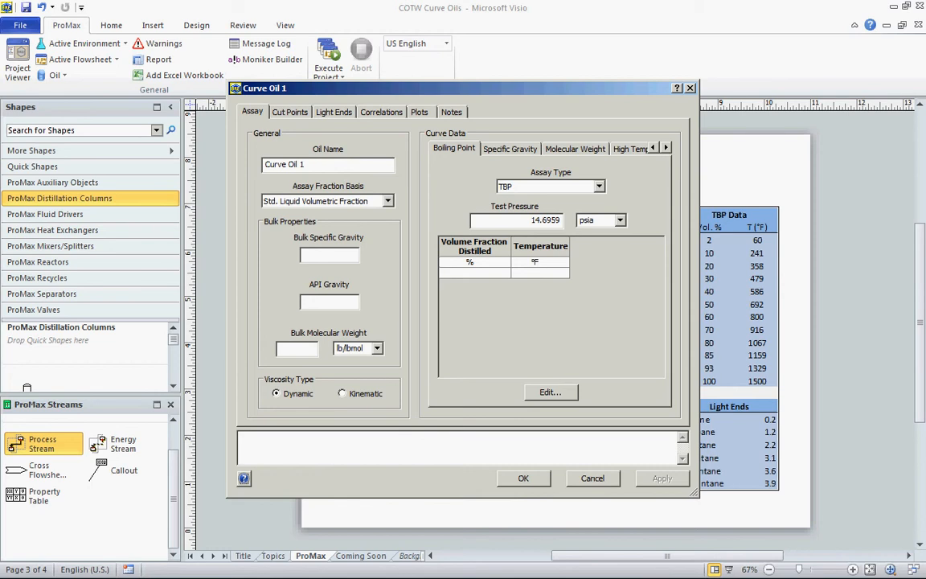
- Set the boiling point curve's assay type to TBP, keeping the sheet's TBP data table in view beside the dialog
drag(322, 88, 271, 99)
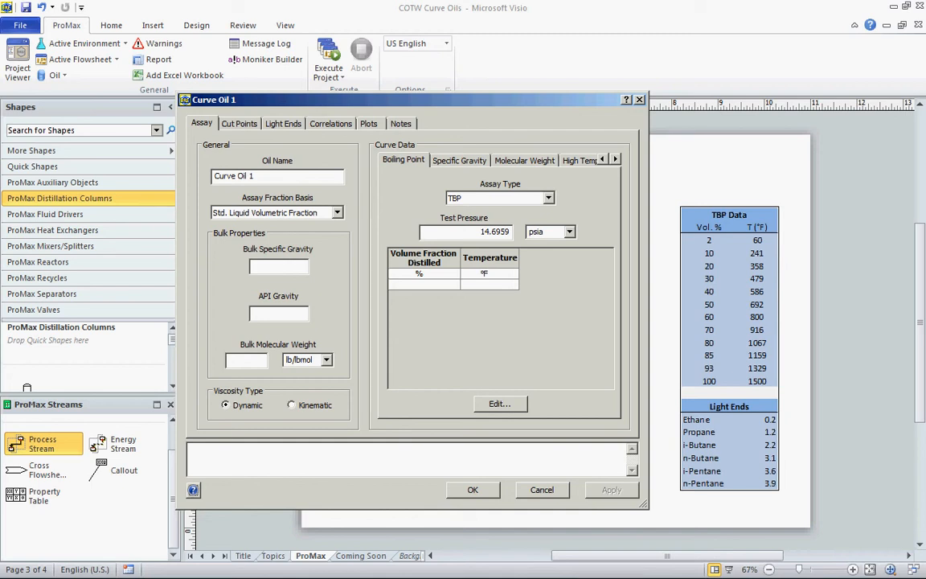
click(548, 197)
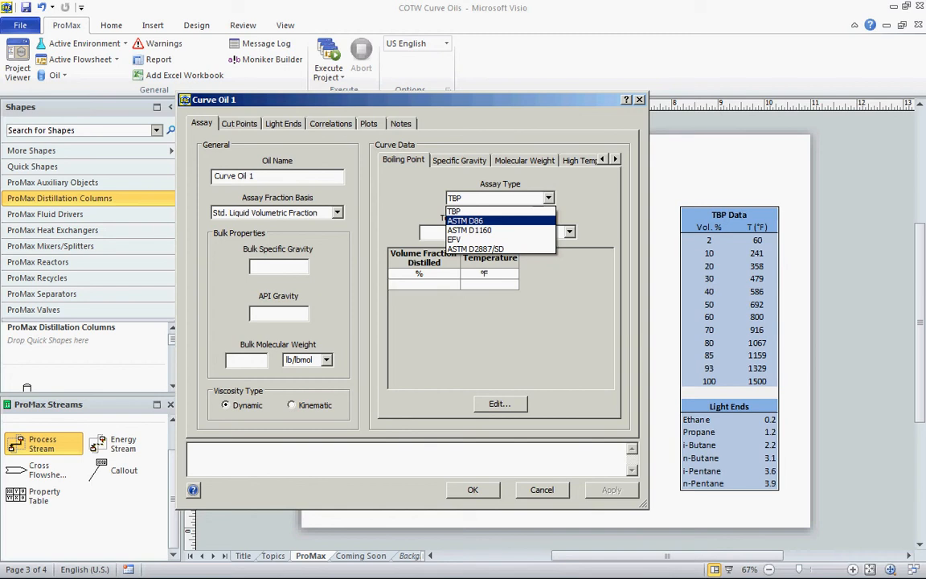
click(490, 210)
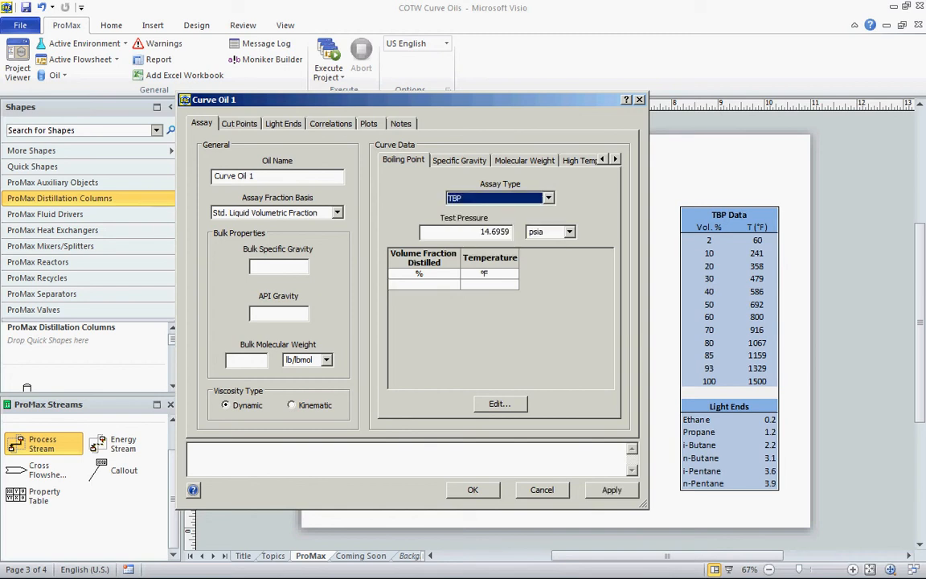
drag(411, 99, 432, 105)
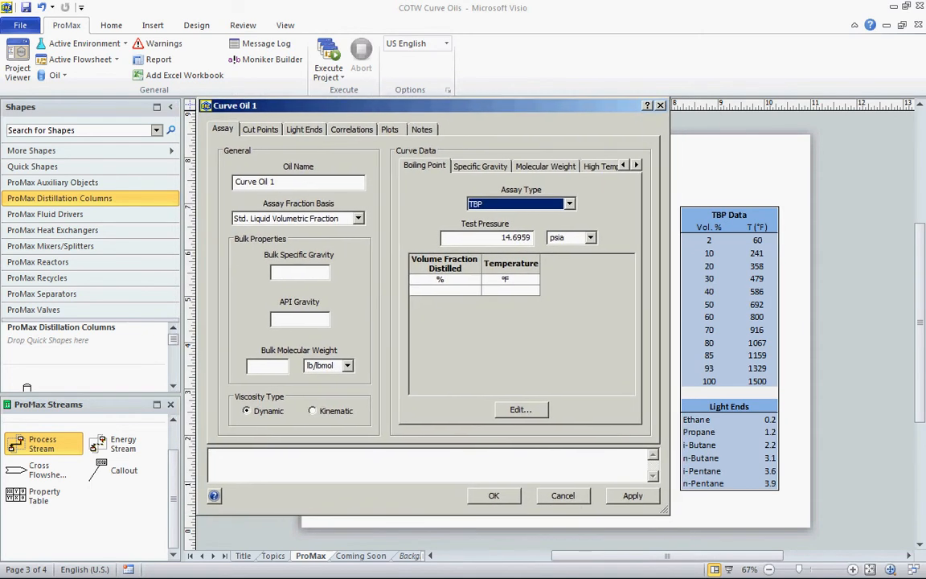
- Open the boiling point data for editing and enter volume fractions distilled of 2, 10, 20 and 30%
click(446, 290)
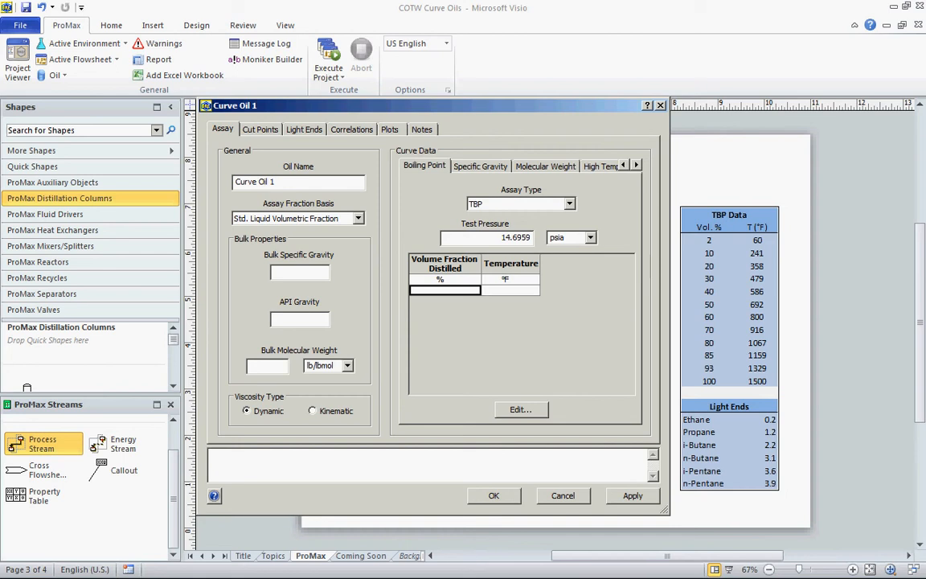
click(520, 409)
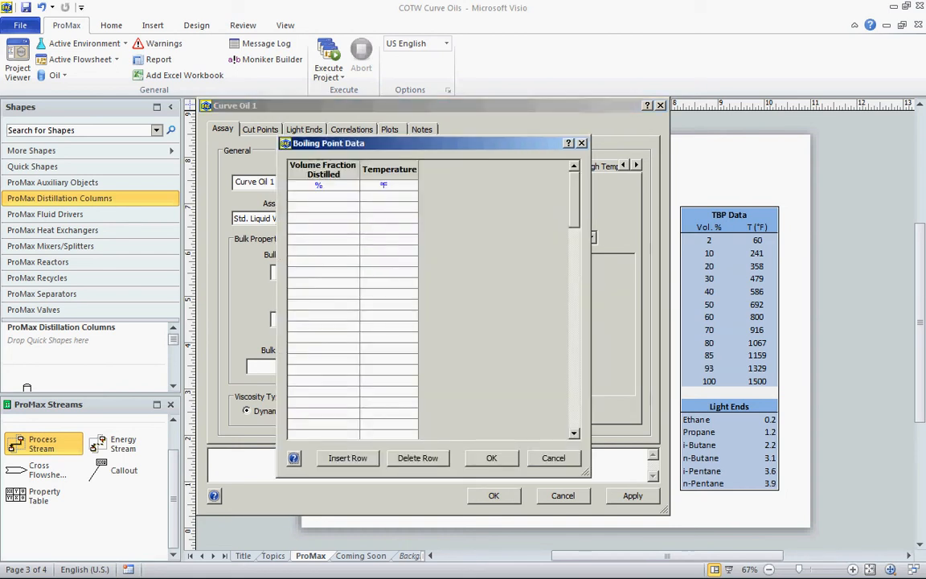
click(323, 196)
scroll(323, 196, down, 1)
scroll(323, 196, up, 2)
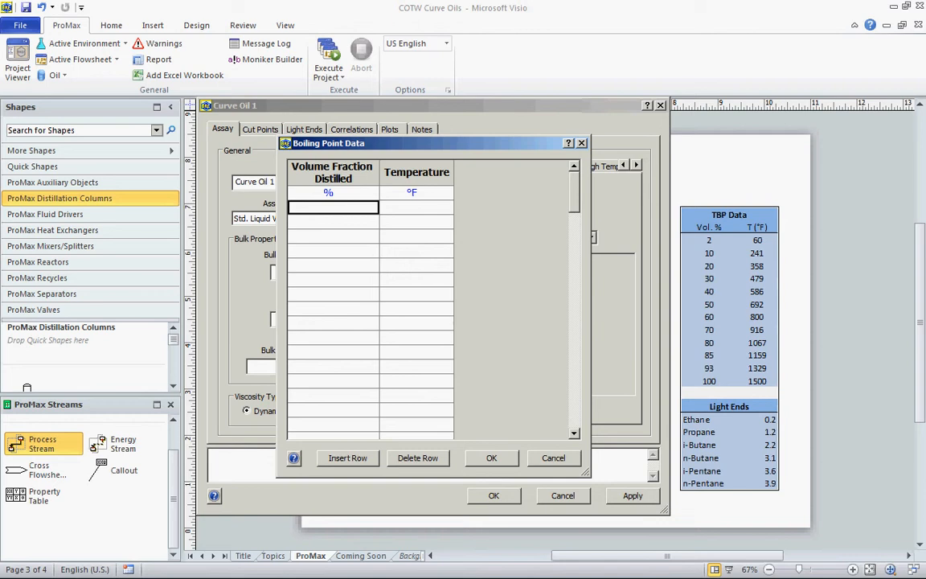
text(2)
key(Return)
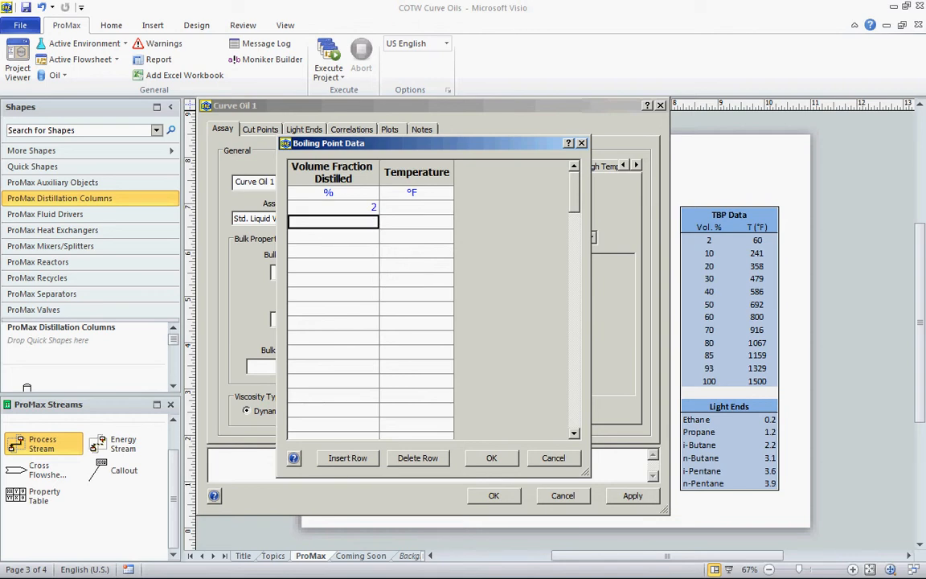
text(10)
key(Return)
text(20)
key(Return)
text(30)
key(Return)
- Continue the volume fraction distilled column with 40, 50, 60, 70 and 80%
text(40)
key(Return)
text(50)
key(Return)
text(60)
key(Return)
text(70)
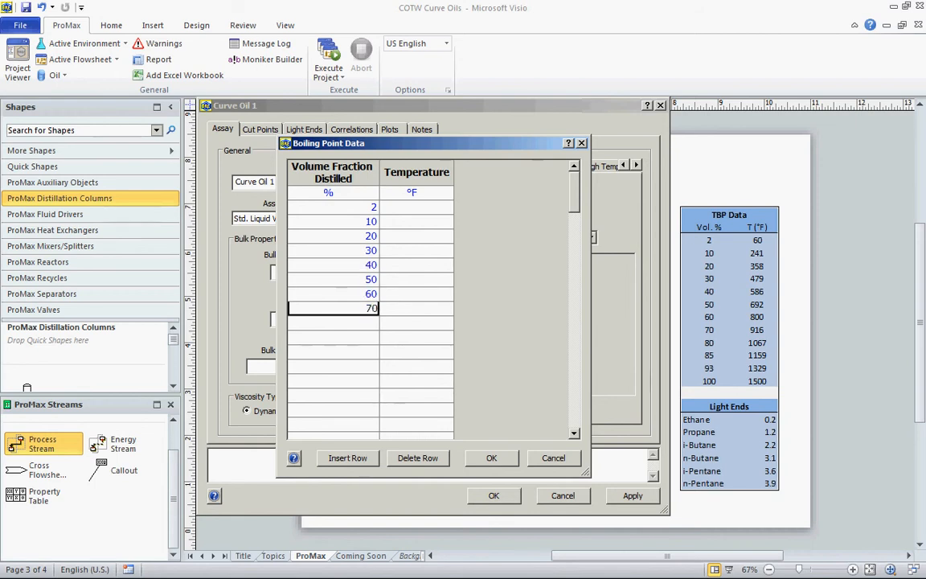
key(Return)
text(80)
key(Return)
- Complete the volume fraction distilled column with 85, 93 and 100%
text(90)
key(Return)
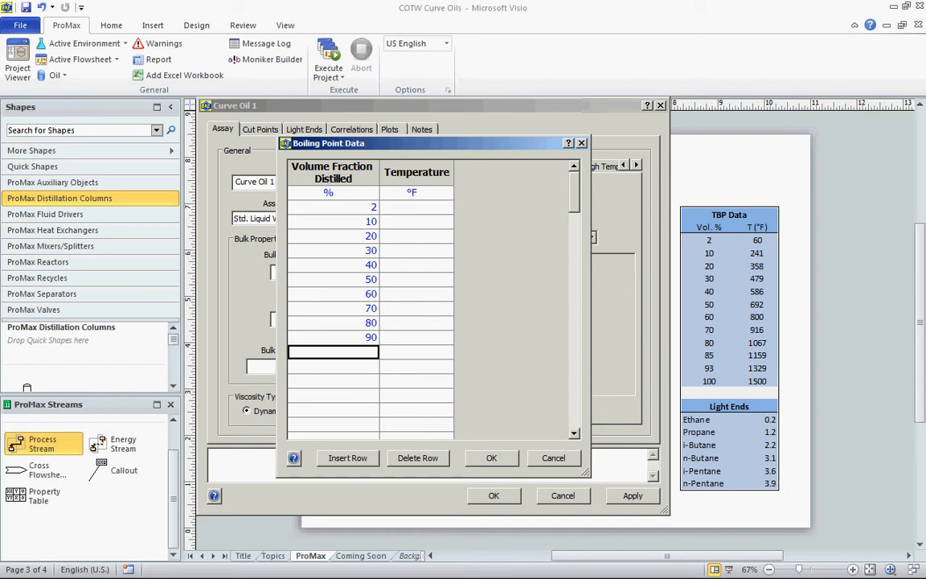
key(Up)
text(85)
key(Return)
text(93)
key(Return)
text(100)
- Enter temperatures of 60, 241, 358 and 479 °F for the 2, 10, 20 and 30% volume fractions
key(Right)
key(Up)
key(Up)
key(Up)
key(Up)
key(Up)
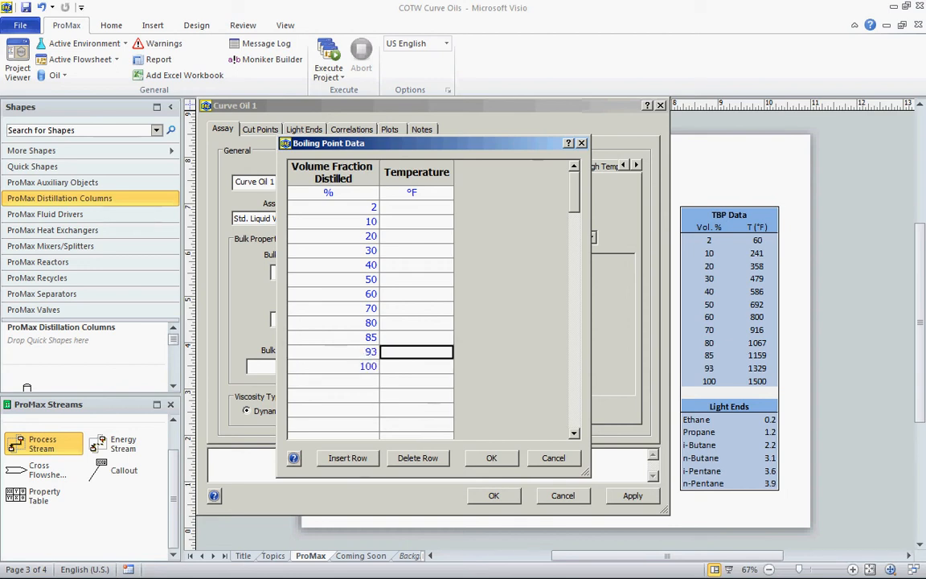
key(Up)
key(Up)
key(Up)
key(Up)
key(Up)
key(Up)
text(60)
key(Return)
text(241)
key(Return)
text(358)
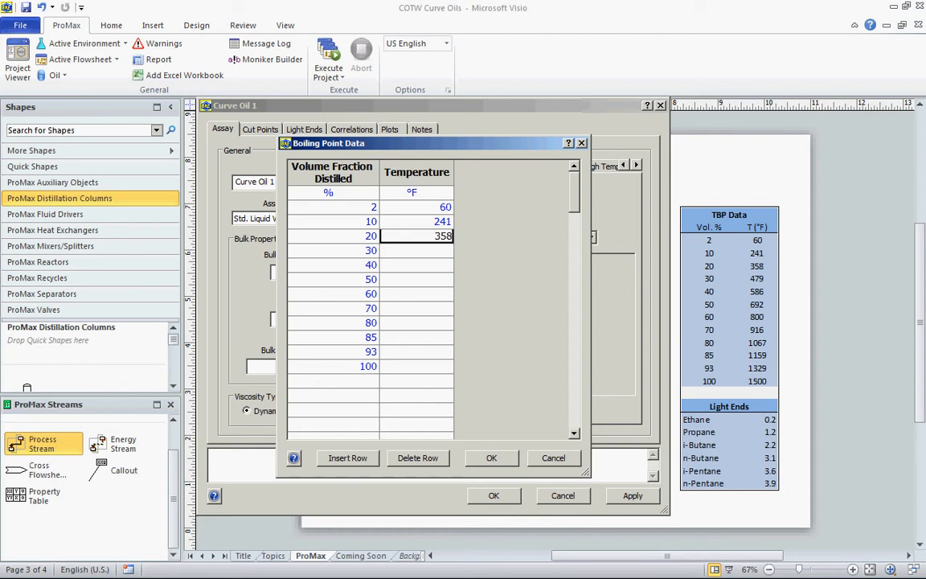
key(Return)
text(479)
key(Return)
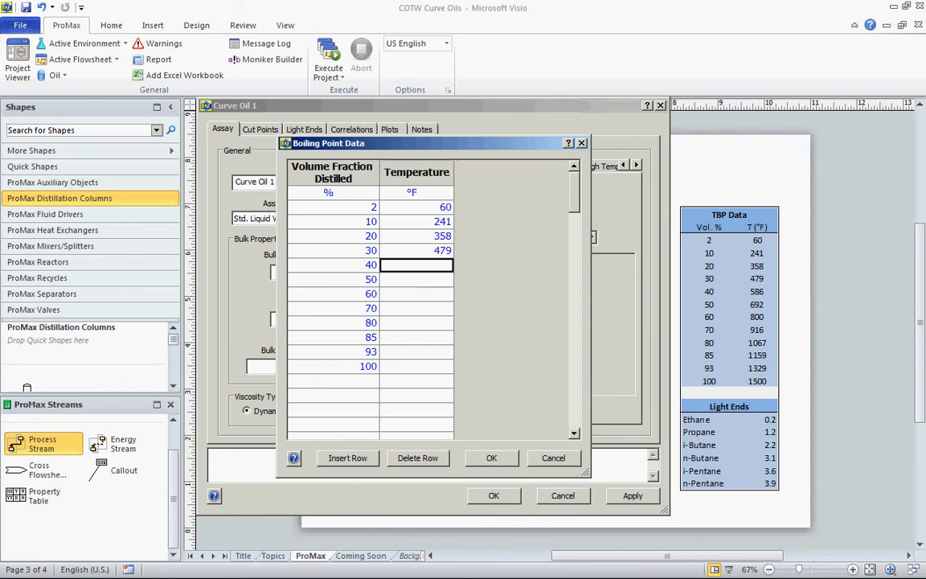
- Enter temperatures of 586, 692, 800 and 916 °F for the 40, 50, 60 and 70% volume fractions
text(586)
key(Return)
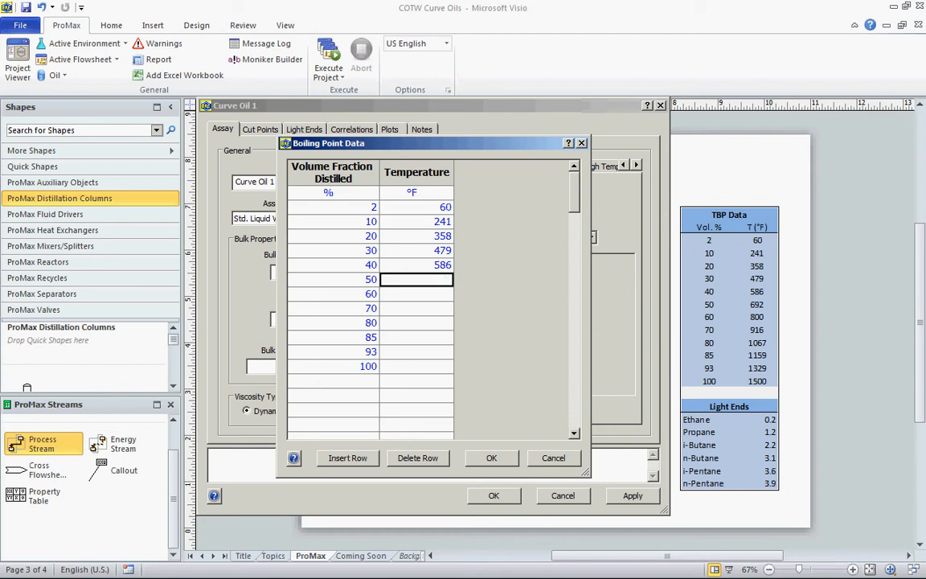
text(692)
key(Return)
text(800)
key(Return)
text(916)
key(Return)
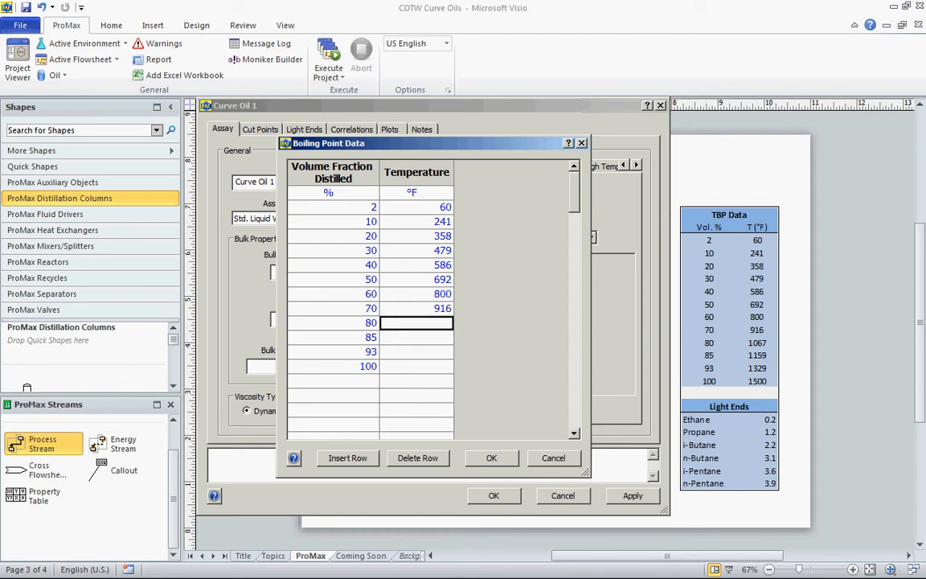
- Enter 1067, 1159, 1329 and 1500 °F for the 80, 85, 93 and 100% fractions, and apply the boiling point data
text(1067)
key(Return)
text(1159)
key(Return)
text(138)
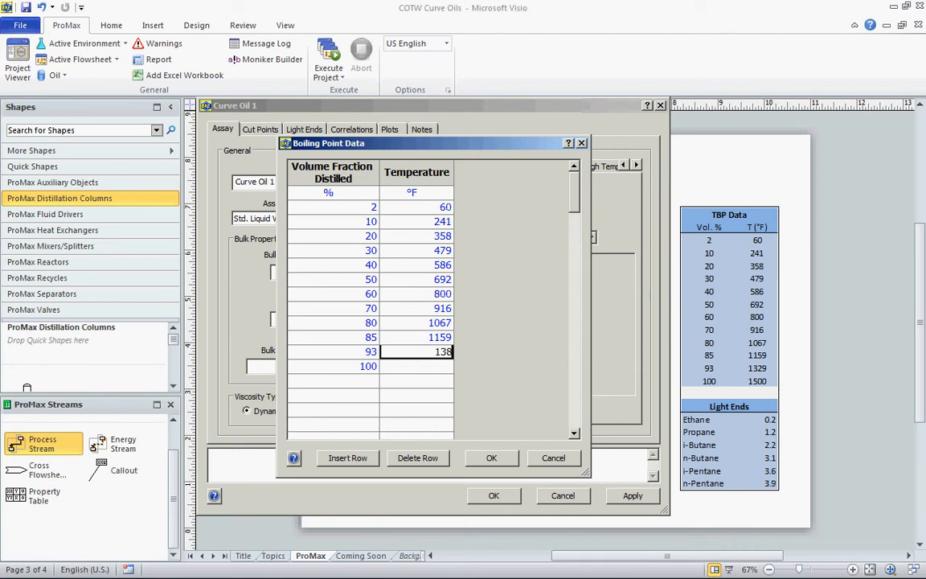
key(BackSpace)
text(29)
key(Return)
text(1500)
key(Return)
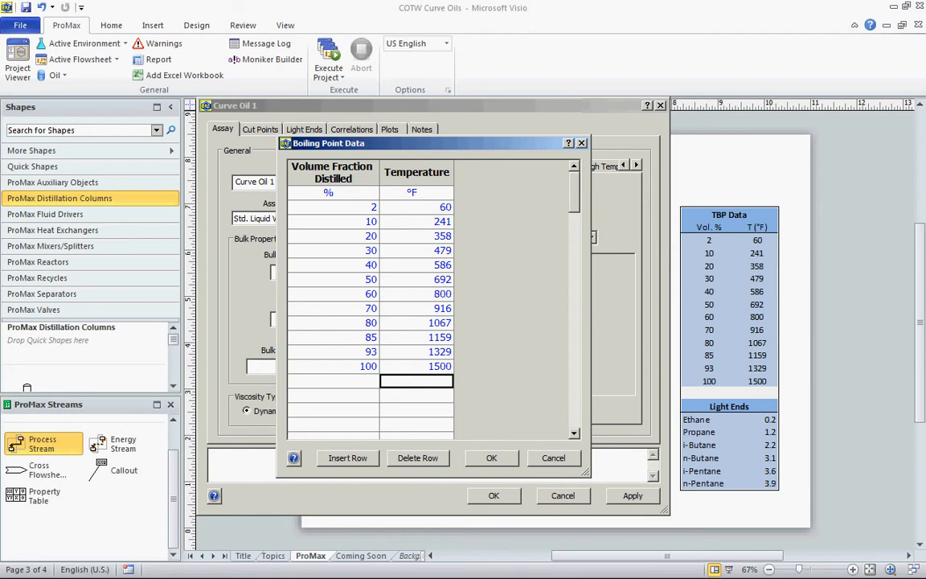
key(Return)
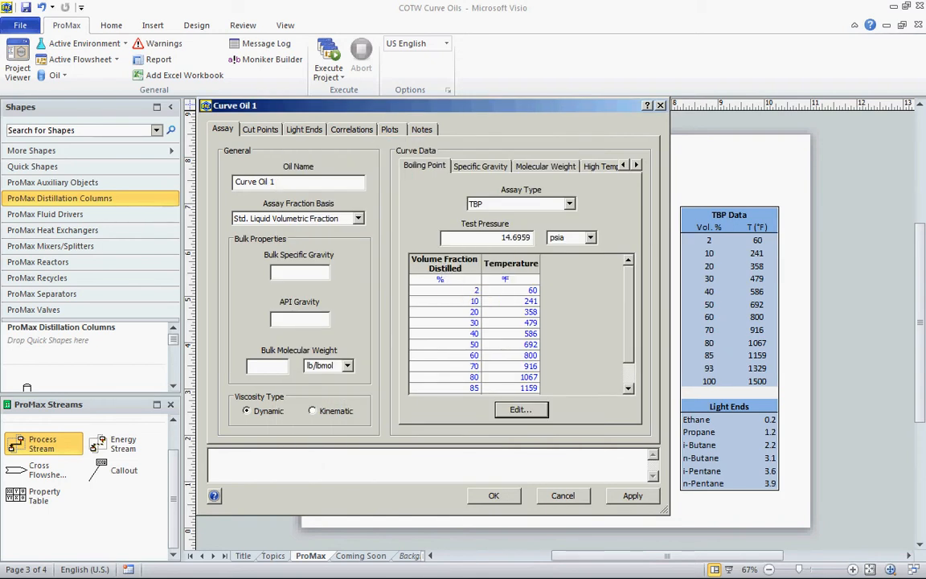
mouse_move(524, 324)
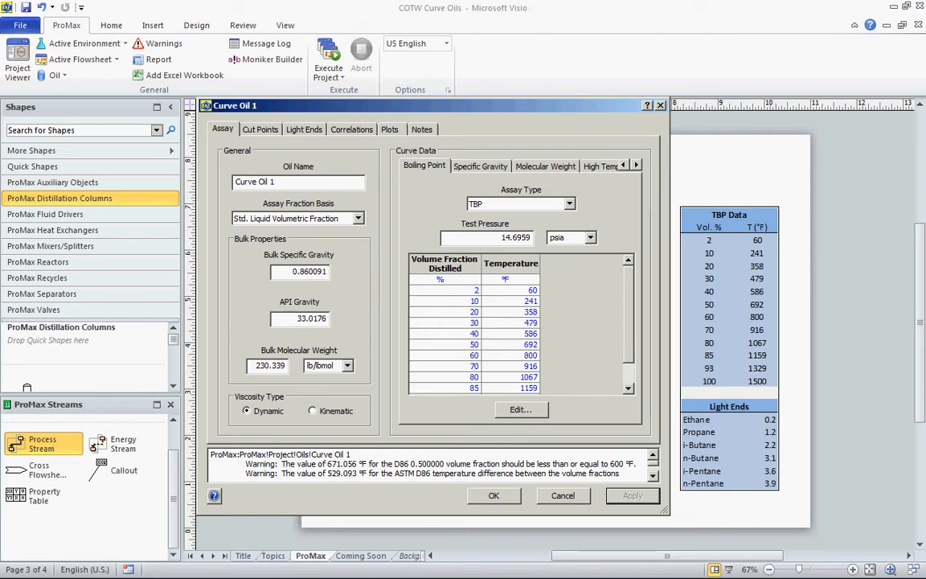
- Examine the specific gravity curve and switch its data source to Boiling Curve Endpoints
click(480, 167)
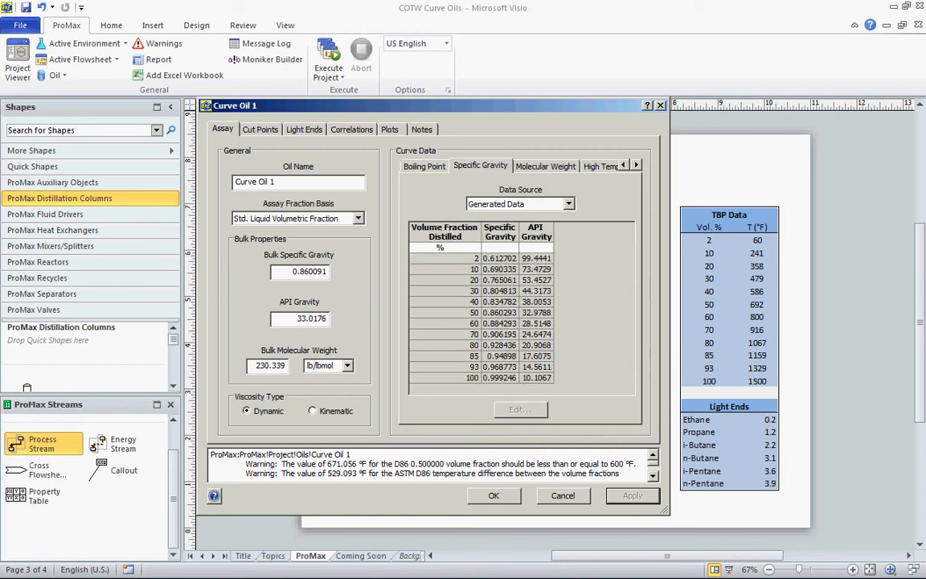
drag(445, 258, 536, 377)
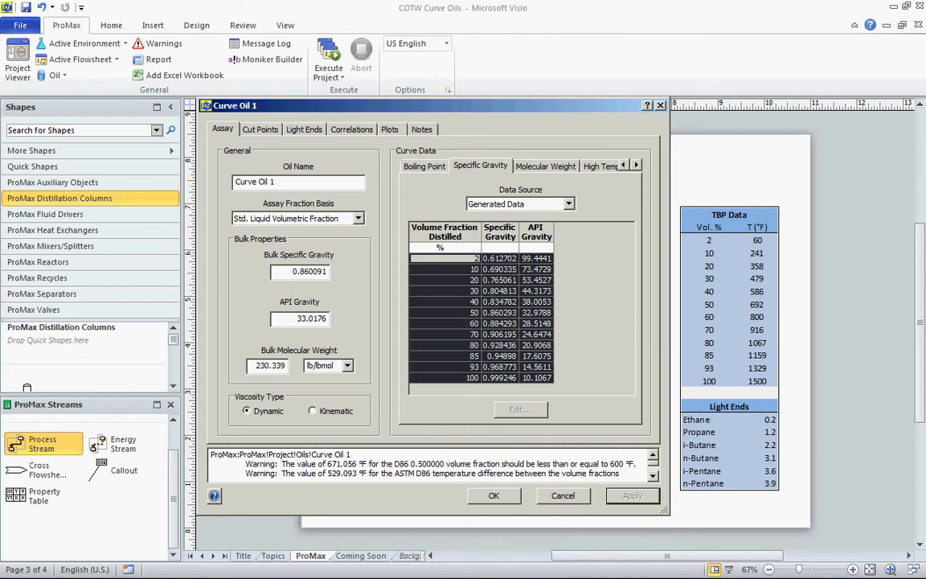
click(569, 205)
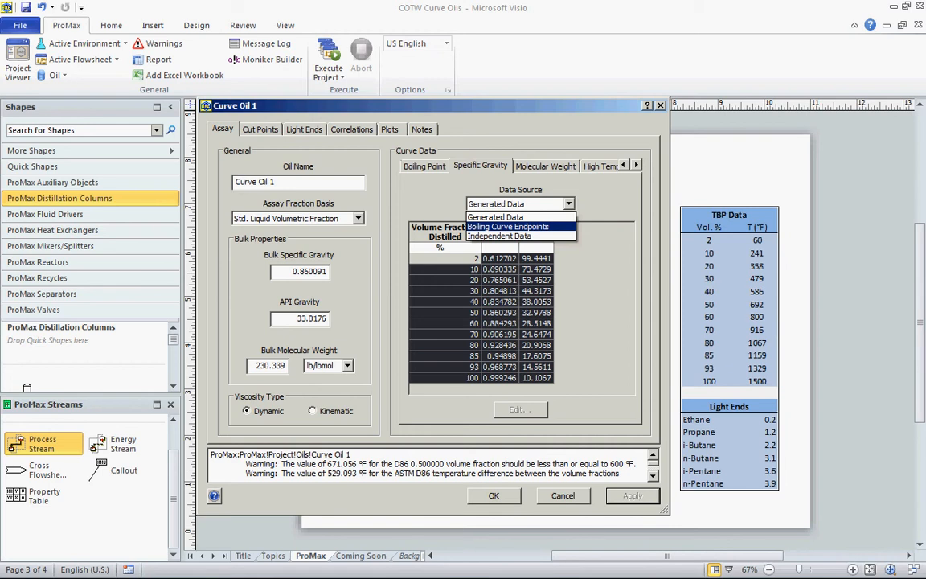
click(509, 227)
click(536, 291)
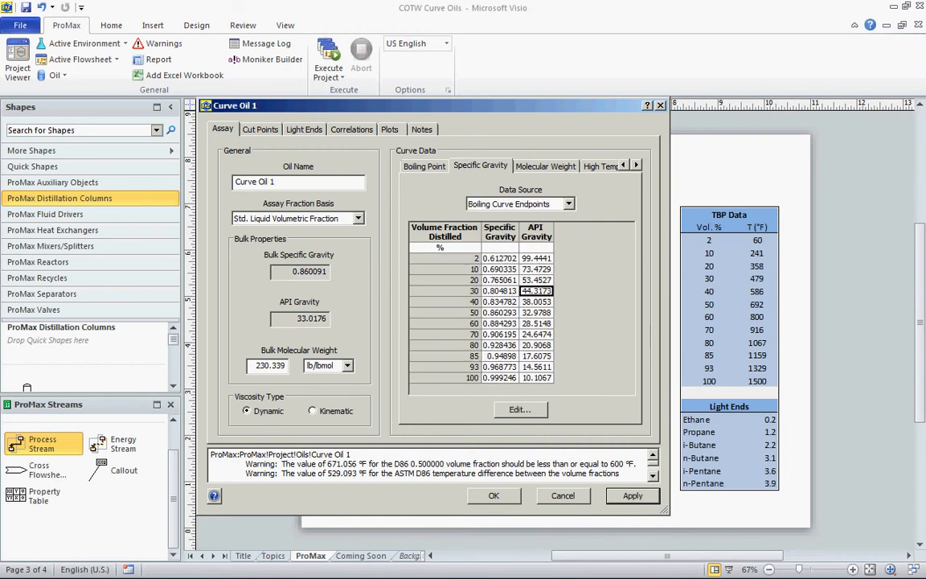
click(499, 259)
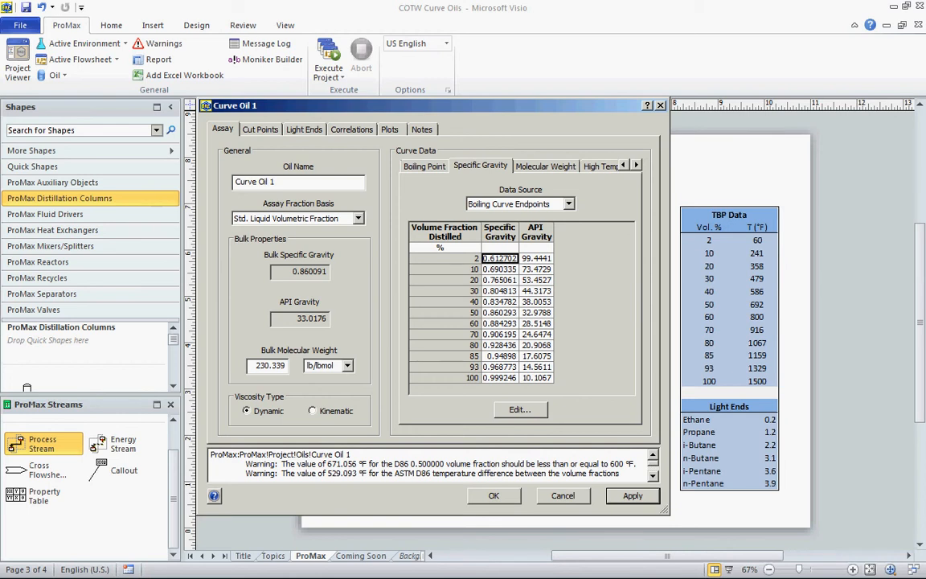
- Try Independent Data as the specific gravity data source and return it to Generated Data
click(569, 204)
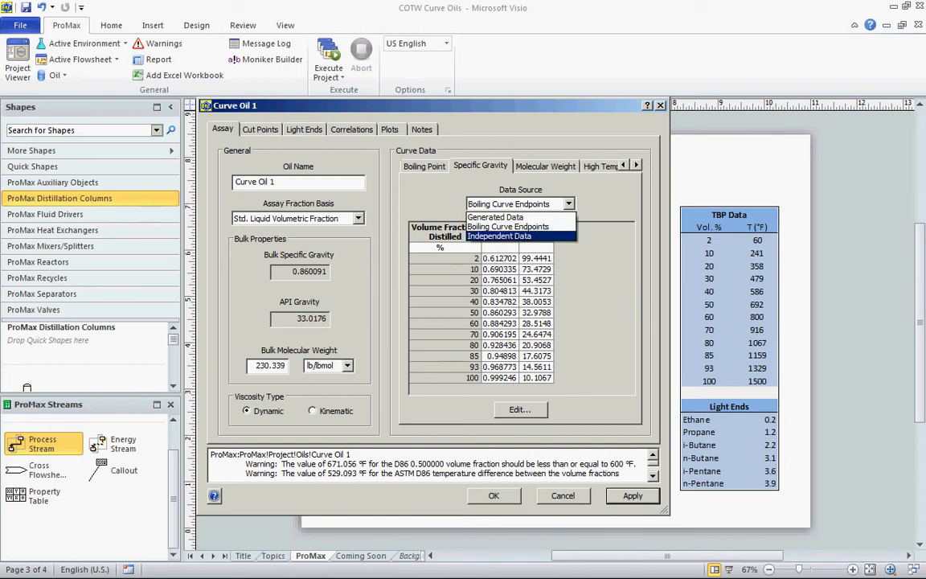
click(523, 235)
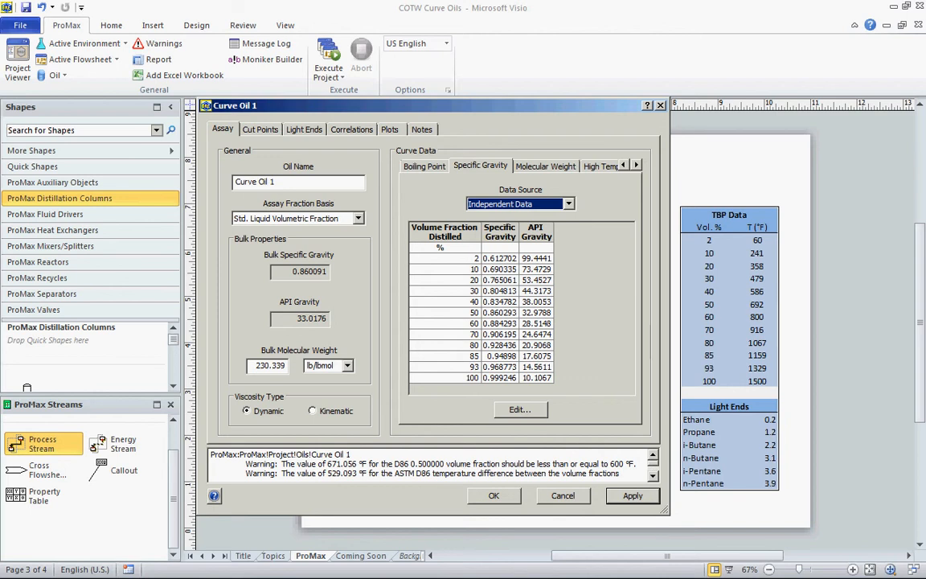
click(569, 204)
click(497, 215)
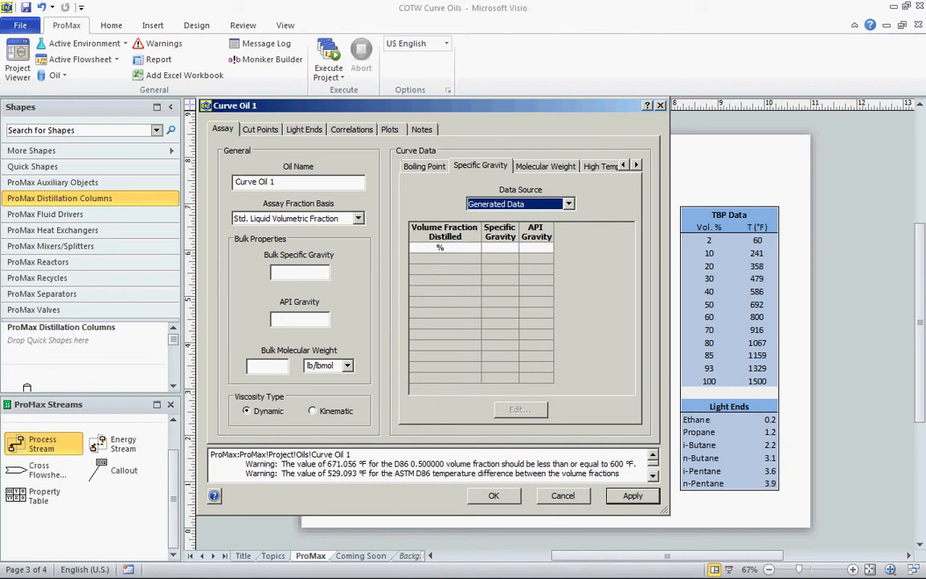
- Try Light Ends Free as the light ends data type and return it to Light Ends Generated
click(304, 129)
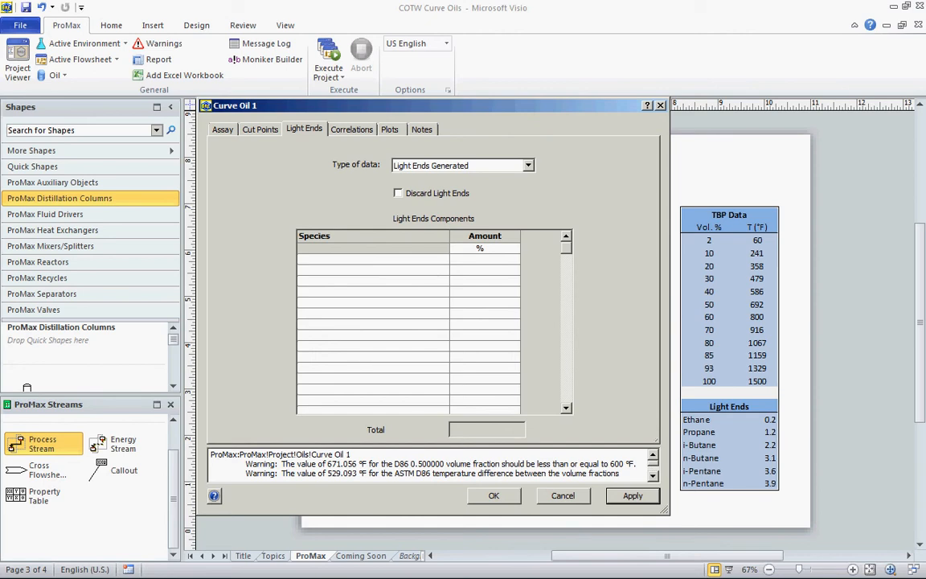
click(528, 166)
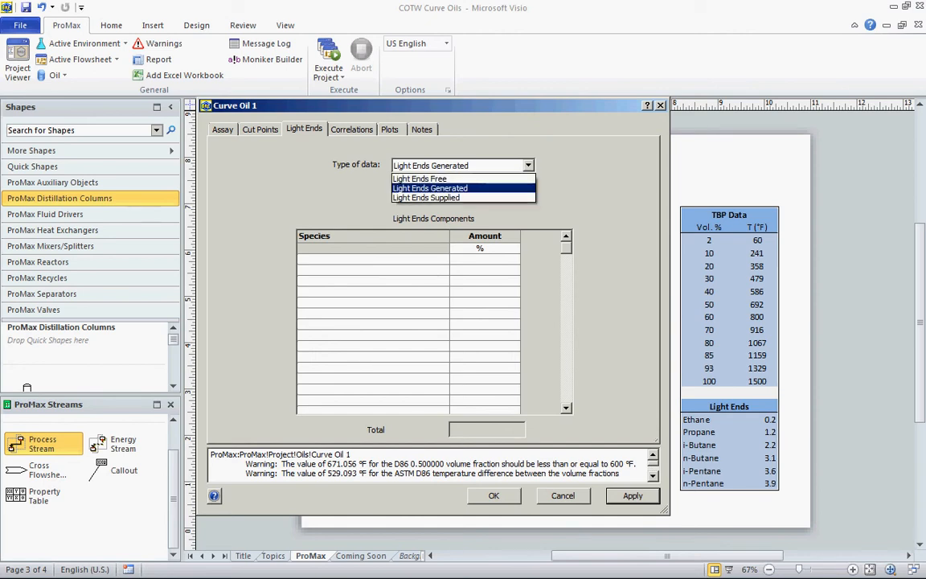
click(419, 178)
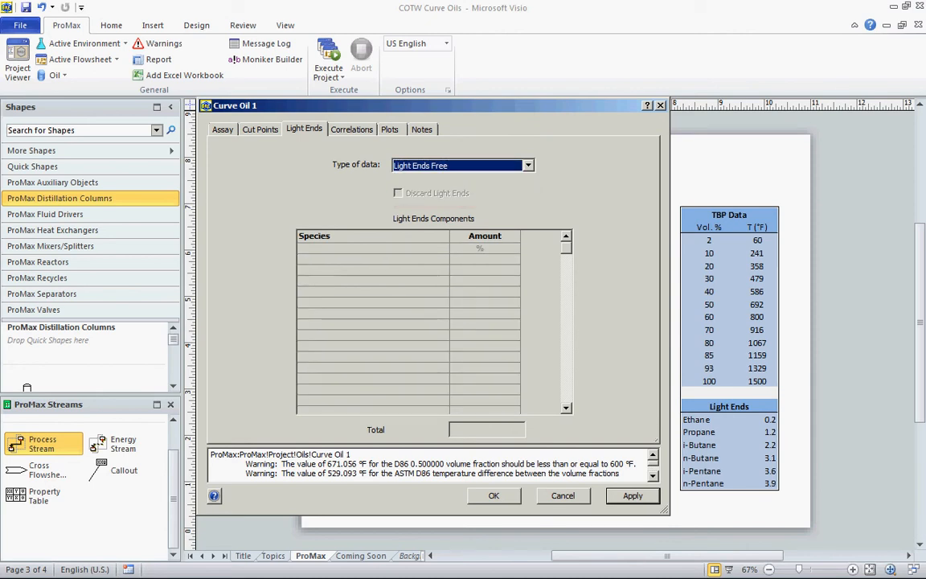
click(528, 166)
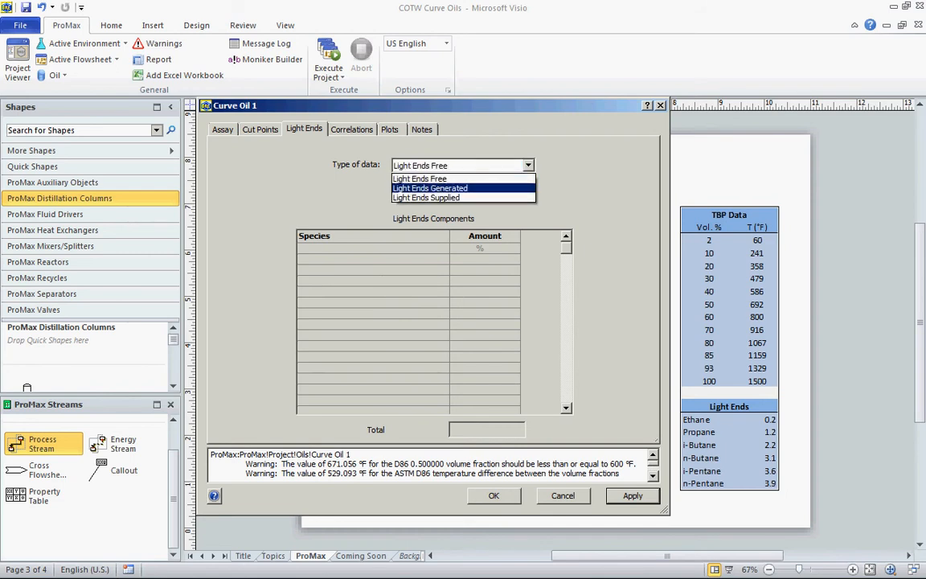
click(429, 188)
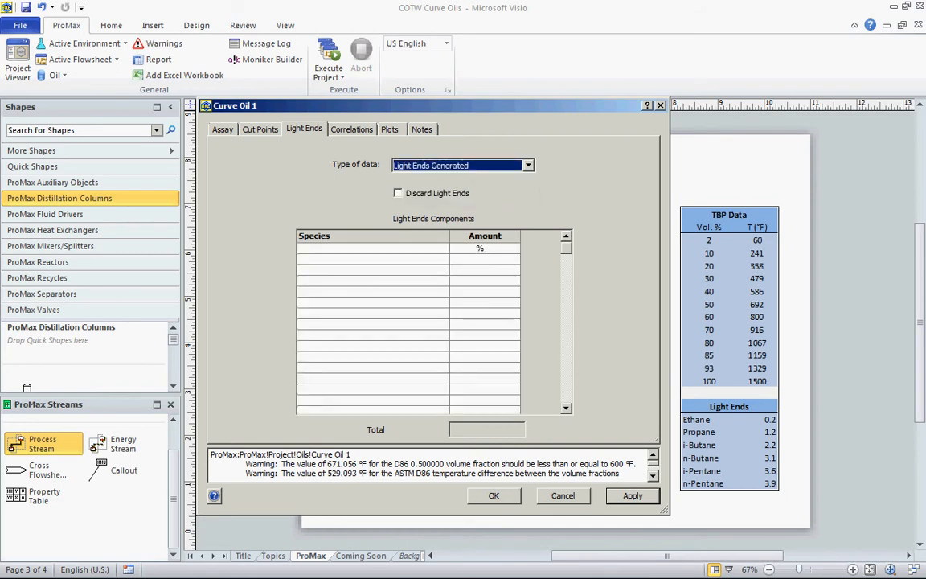
click(579, 190)
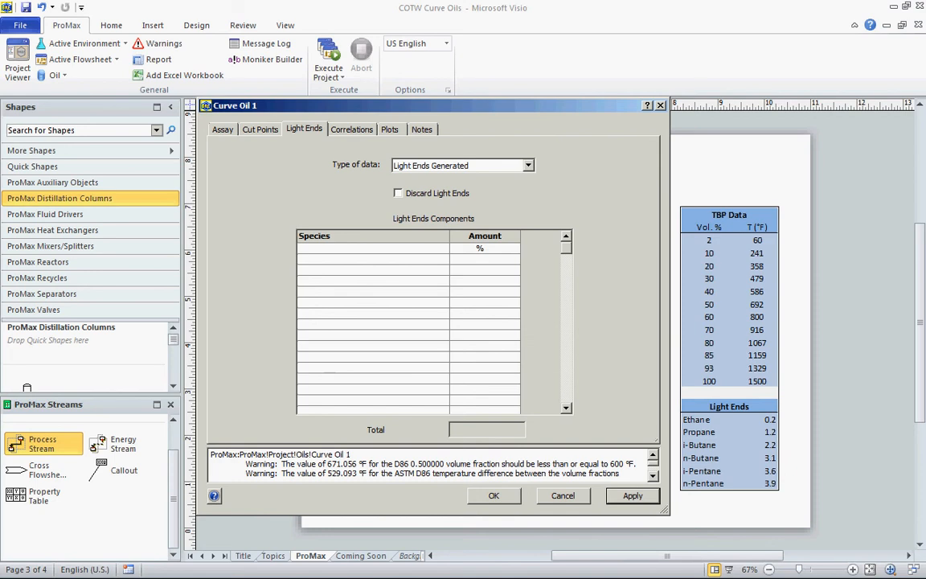
- Look at the list of species available for the light ends components table
click(373, 260)
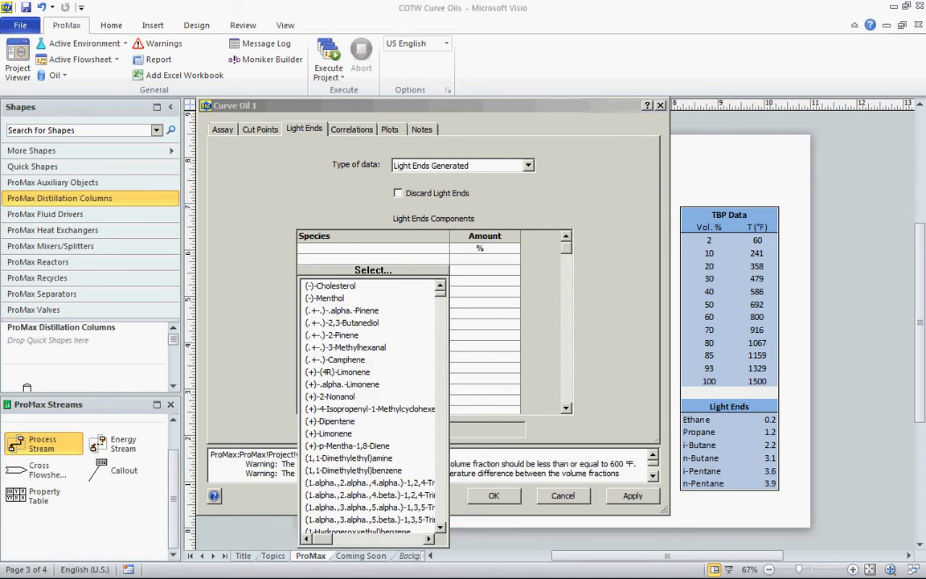
click(331, 286)
key(Escape)
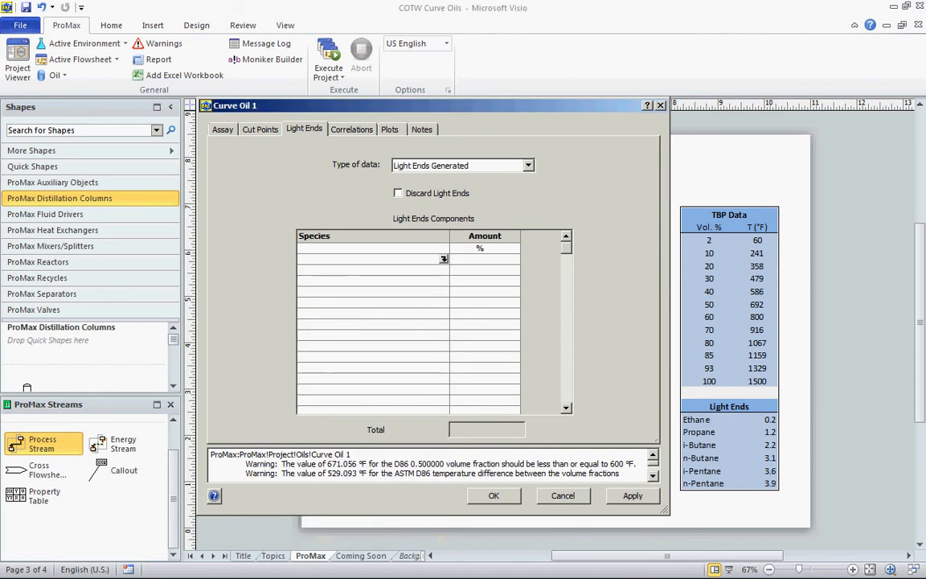
- Try hexane as a species in the light ends components table and look at its amount
text(xcane)
key(BackSpace)
key(BackSpace)
key(BackSpace)
key(BackSpace)
text(ane)
key(Return)
click(484, 248)
click(484, 258)
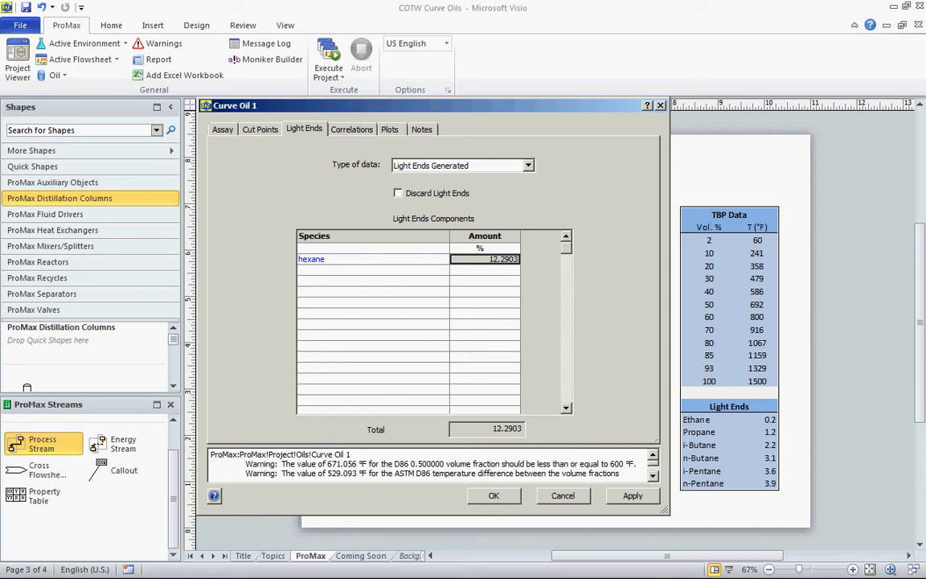
- Set the light ends data type to Light Ends Supplied and enter 10% as the hexane amount
click(528, 165)
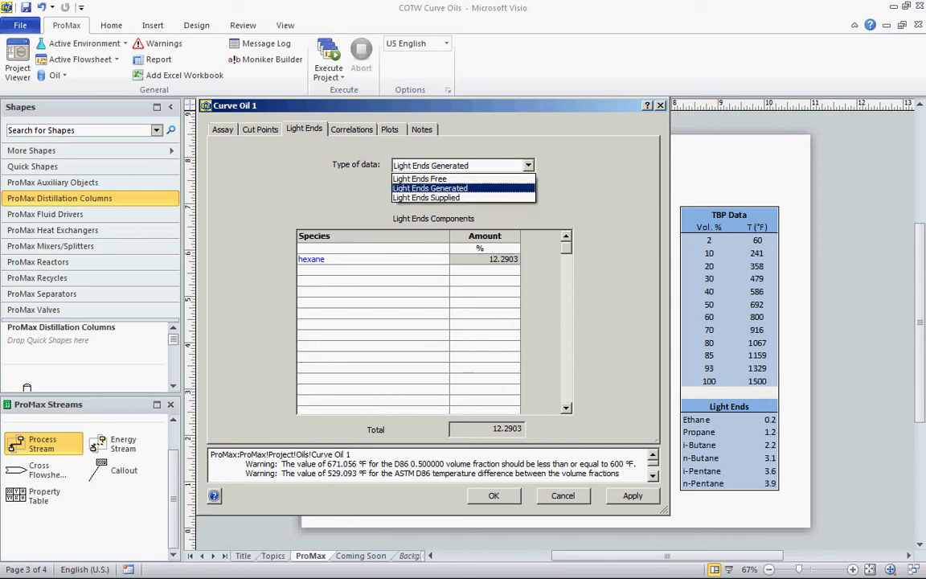
click(450, 198)
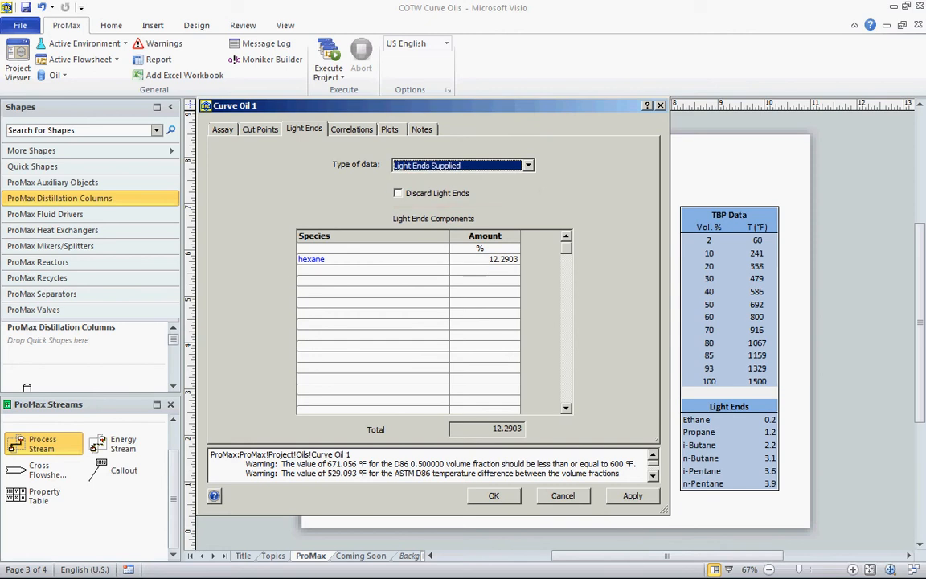
click(485, 259)
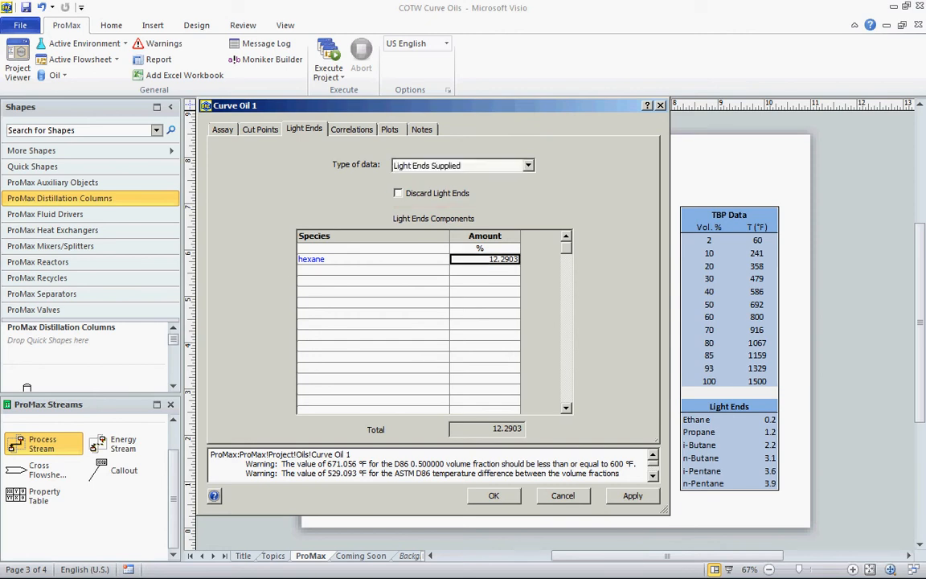
text(10)
key(Return)
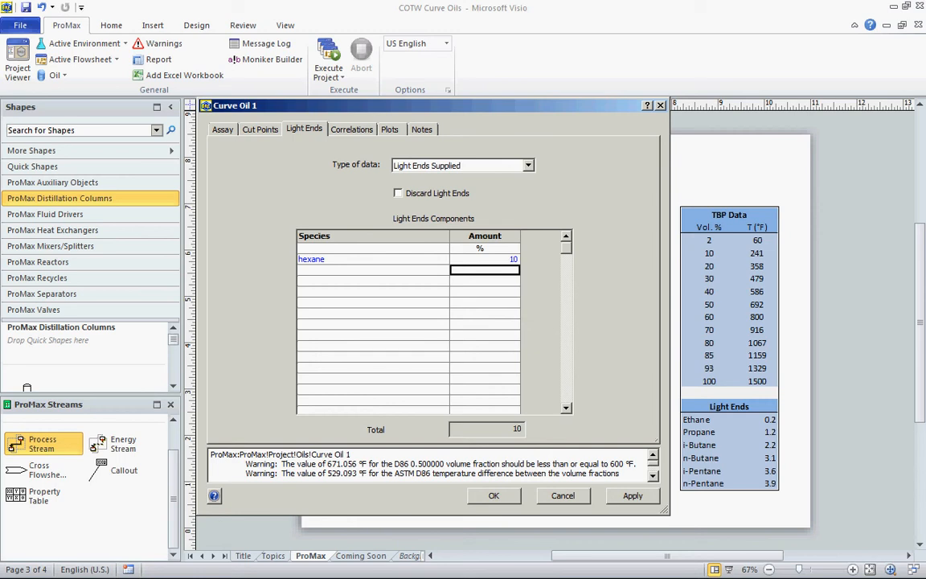
- Replace hexane with ethane and add c3, ic4, nc4, ic5 and nc5 as the light ends species
click(353, 260)
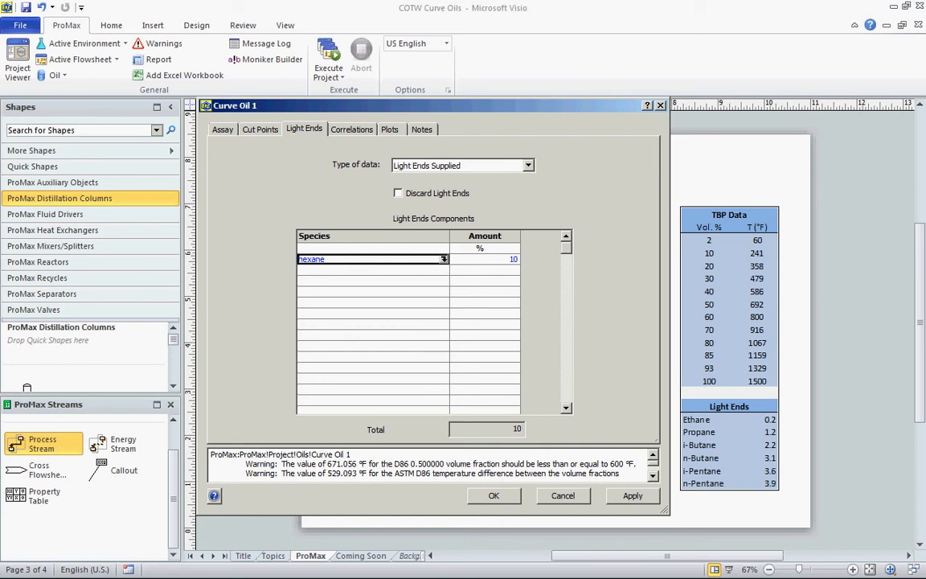
text(ethane)
key(Return)
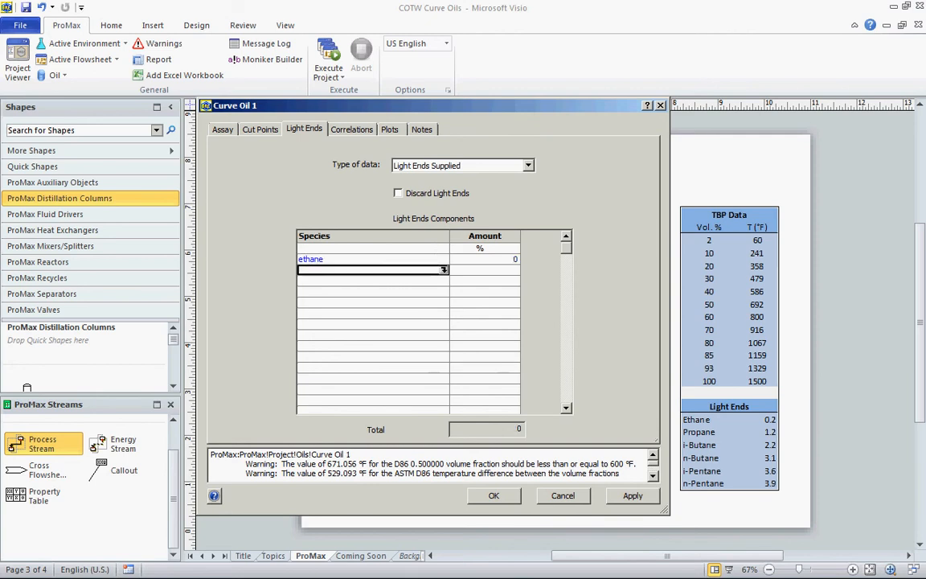
text(c3)
key(Return)
text(cc4)
key(Return)
text(nc4)
key(Return)
text(ic5)
key(Return)
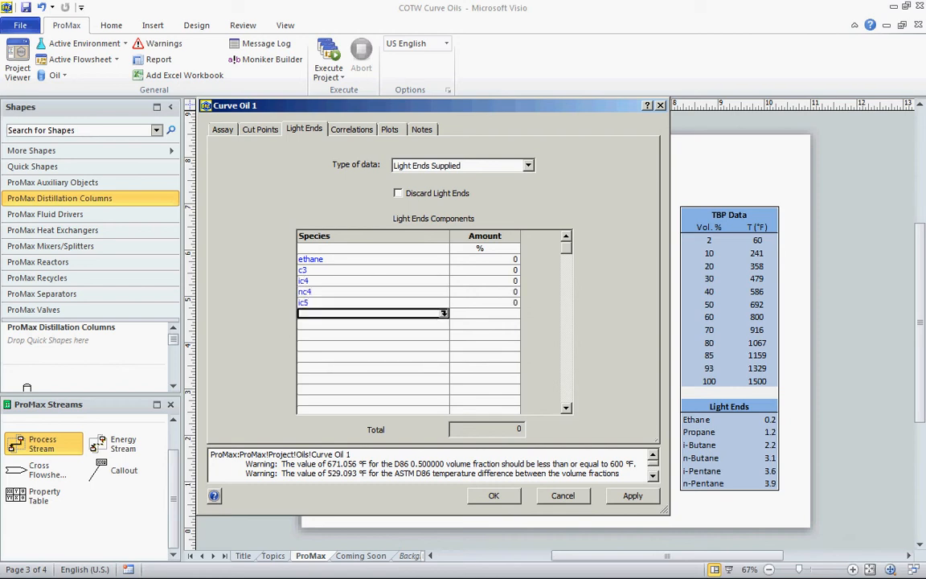
text(nc)
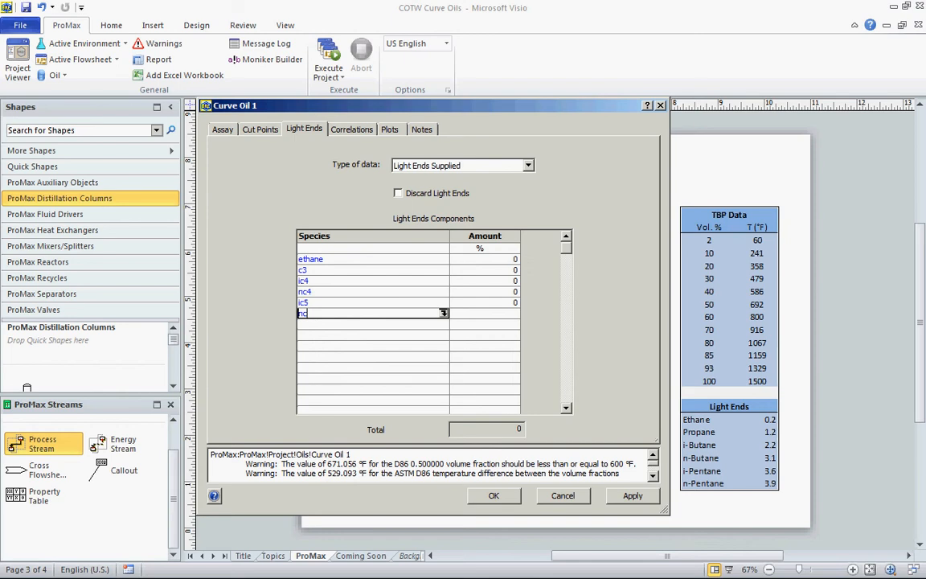
text(5)
key(Return)
- Enter light ends amounts of 0.2, 1.2, 2.2, 3.1, 3.6 and 3.9% from ethane to nc5, and apply them
click(485, 258)
text(0.2)
key(Return)
text(1.2)
key(Return)
text(2.2)
key(Return)
text(3.1)
key(Return)
text(3.6)
key(Return)
text(3.9)
key(Return)
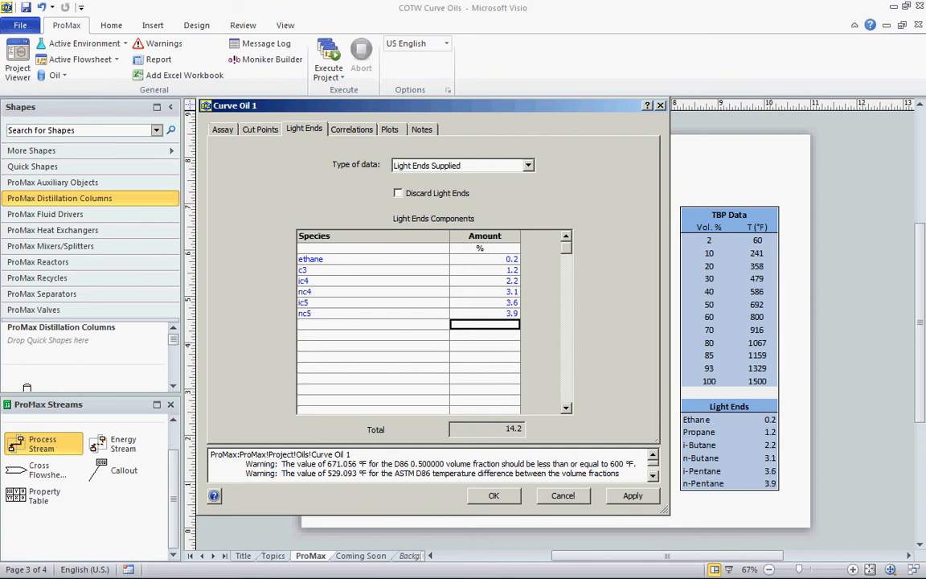
click(632, 496)
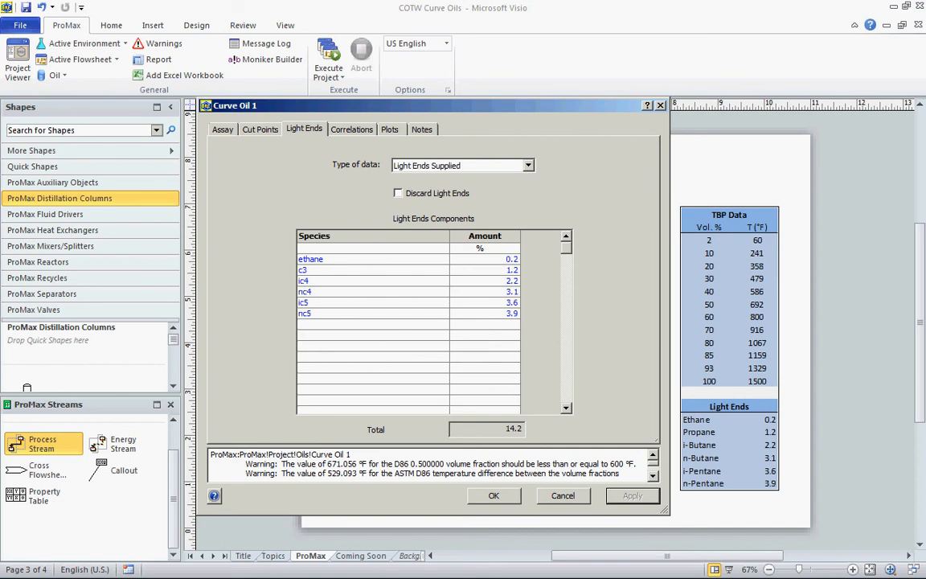
- Review the oil's cut point temperature ranges, number of cuts and the properties of the first three cuts
click(260, 129)
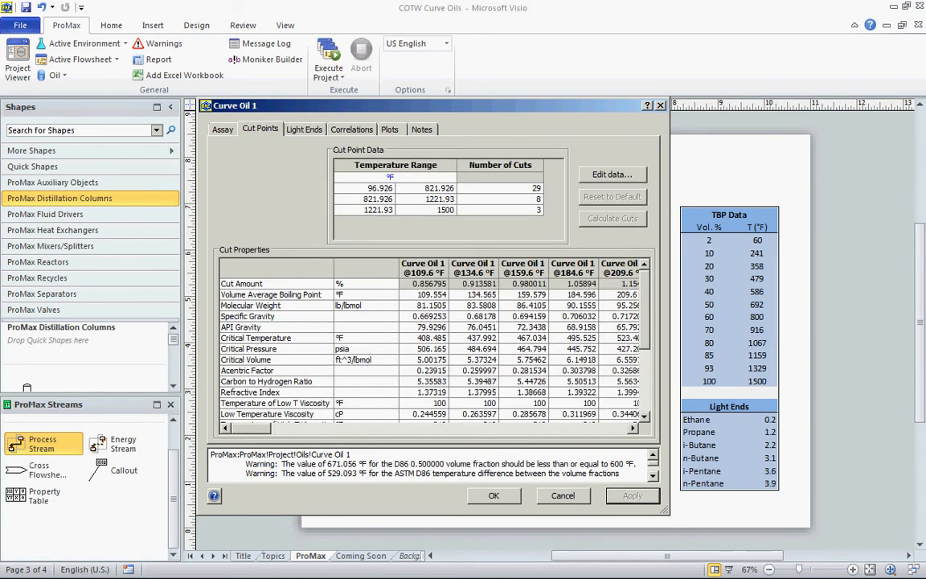
click(423, 269)
click(473, 269)
click(523, 268)
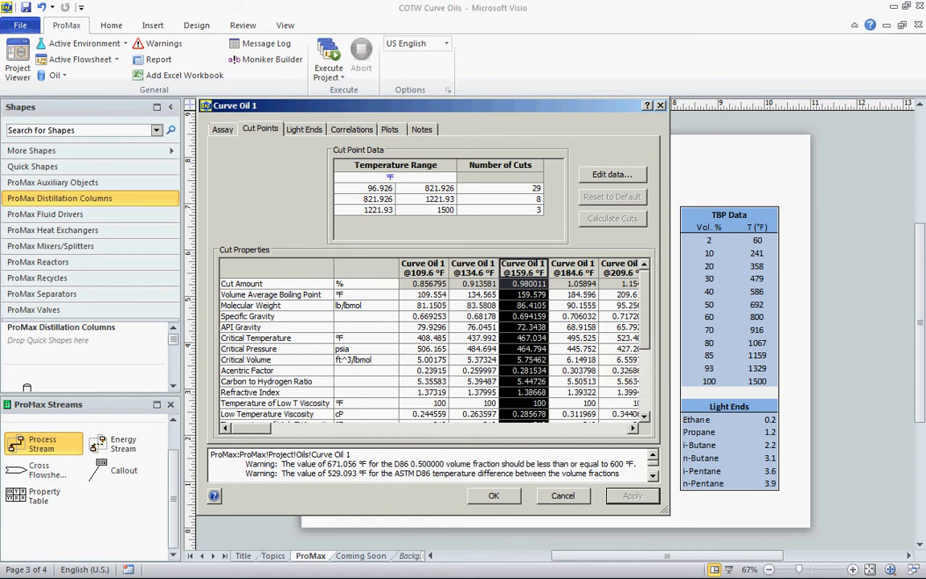
click(613, 175)
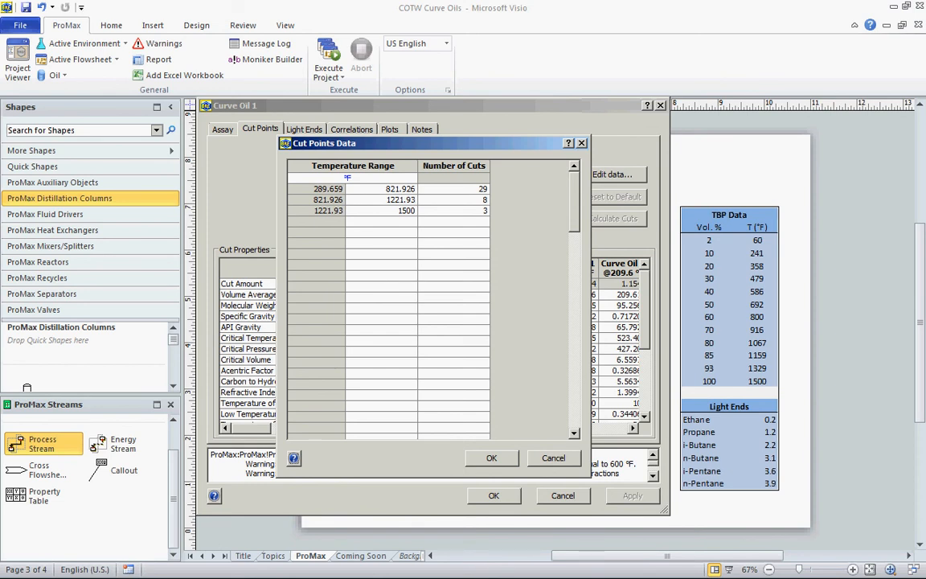
key(Return)
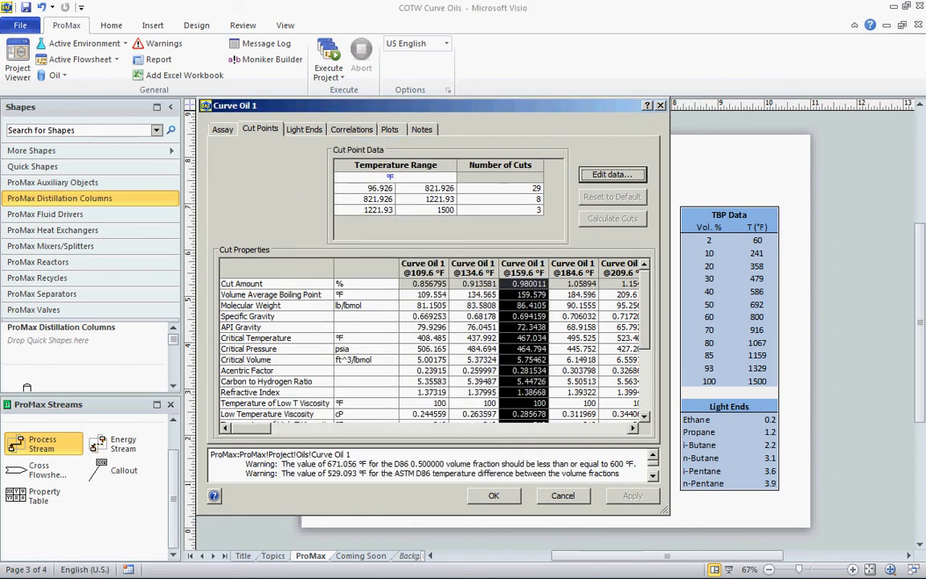
- Review the oil's property correlations, its boiling point, specific gravity and molecular weight plots, and its notes
click(351, 130)
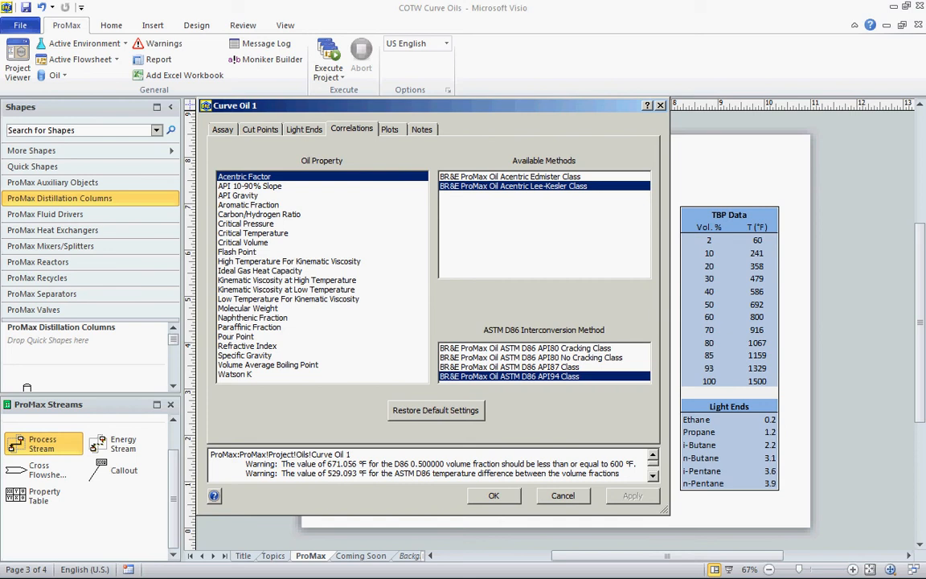
click(290, 261)
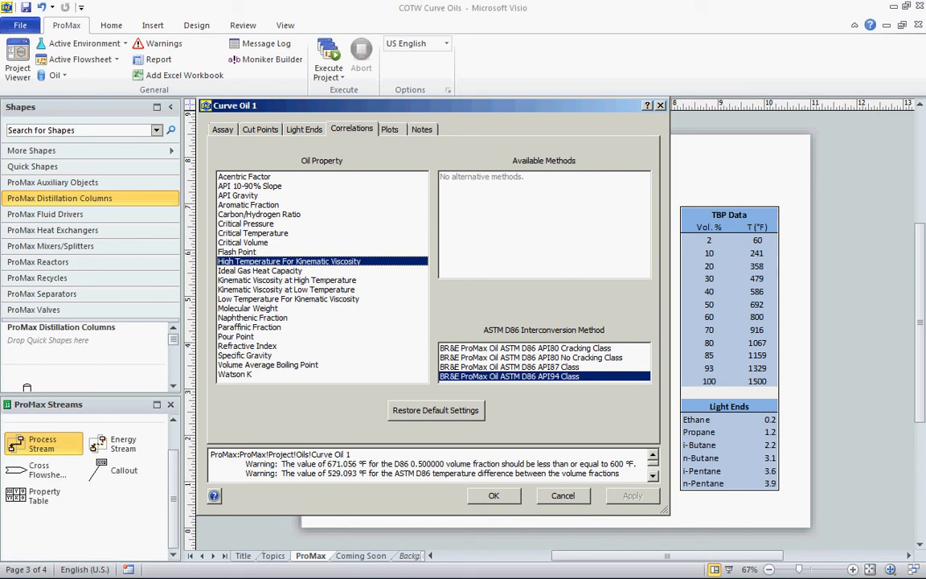
click(390, 130)
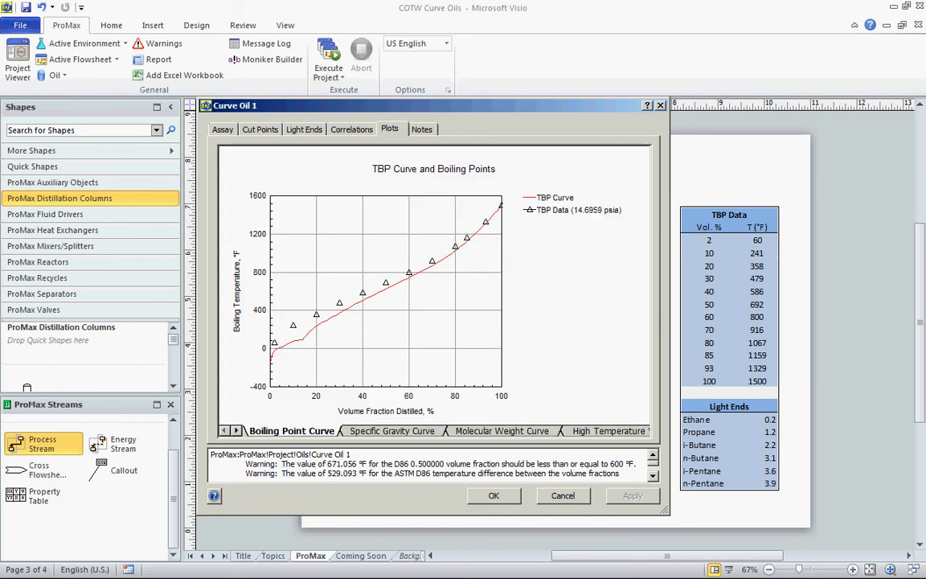
click(392, 430)
click(503, 431)
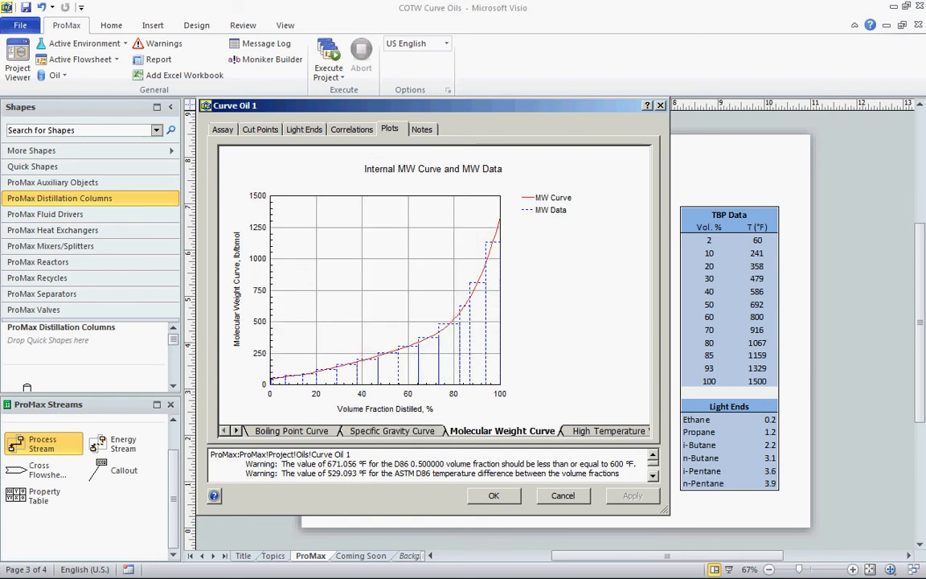
click(422, 130)
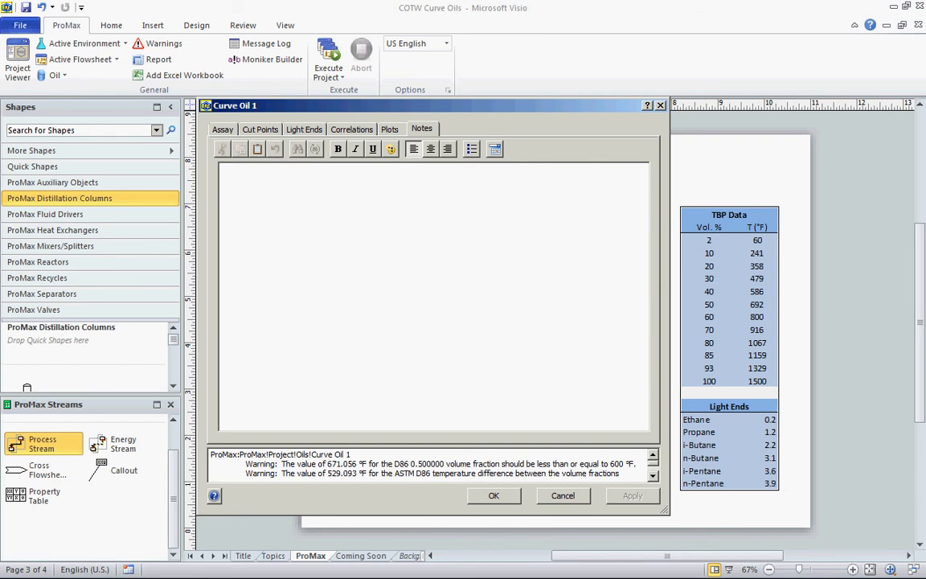
- Return to the assay data, accept the Curve Oil 1 definition and close the list of oils
click(223, 129)
click(494, 496)
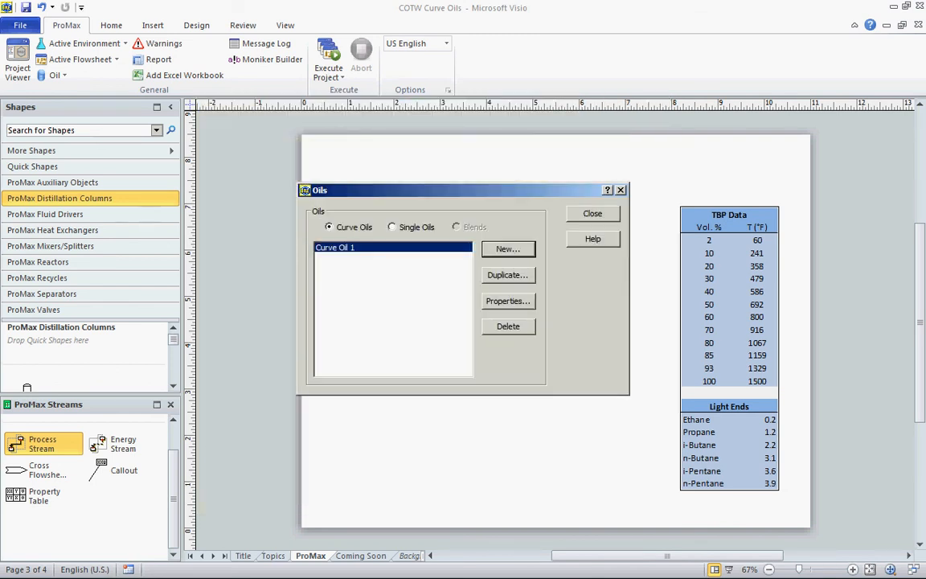
click(592, 213)
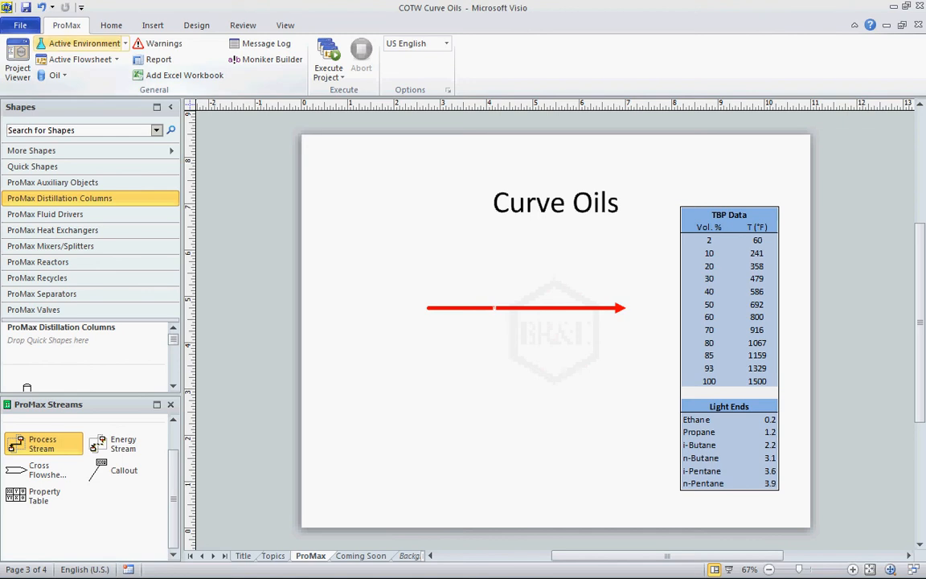
- Install Curve Oil 1 among the components of Environment1 and accept the environment
click(81, 44)
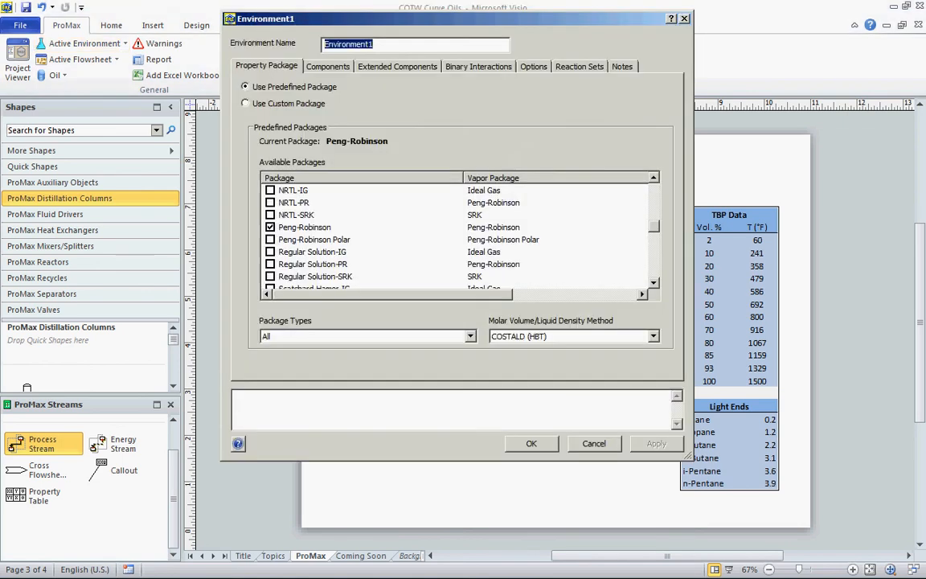
key(ctrl+Tab)
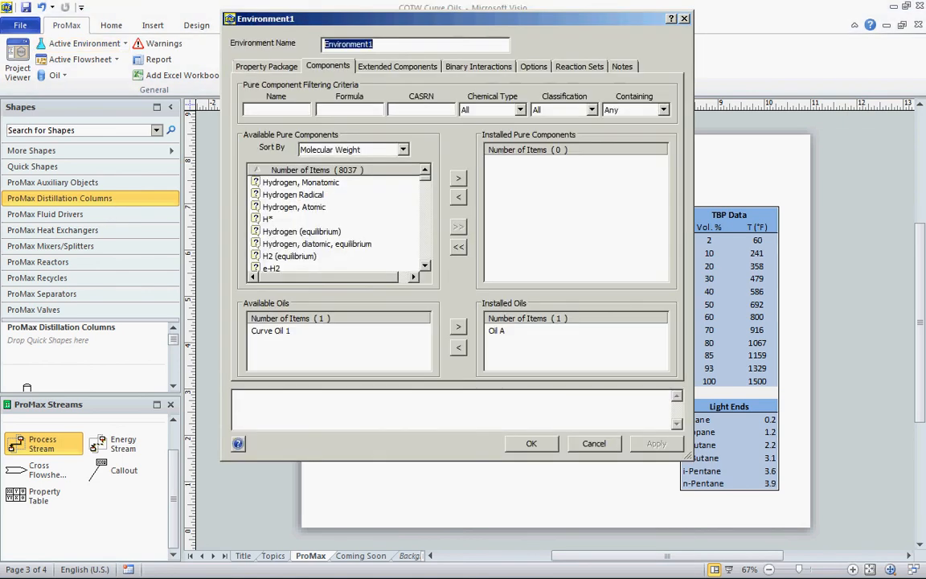
click(270, 331)
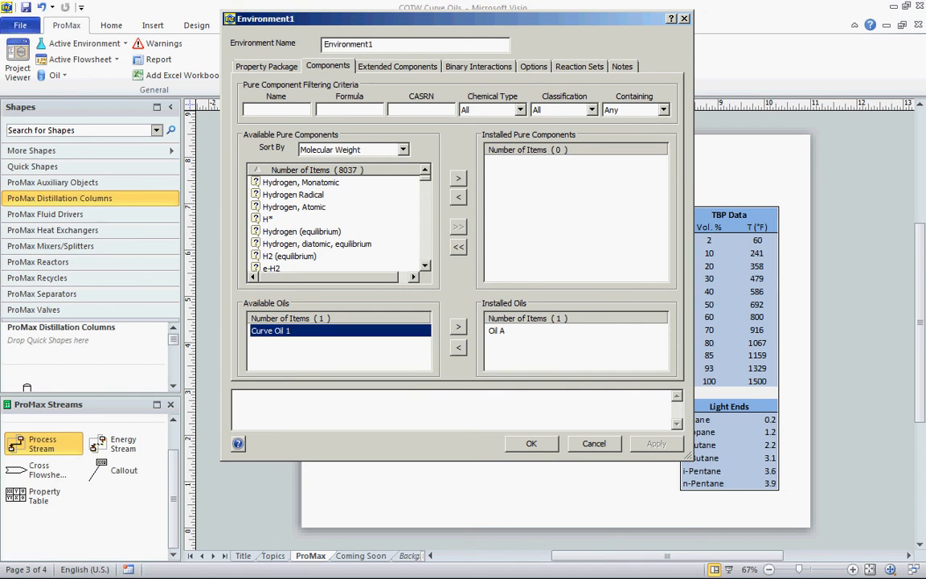
click(458, 326)
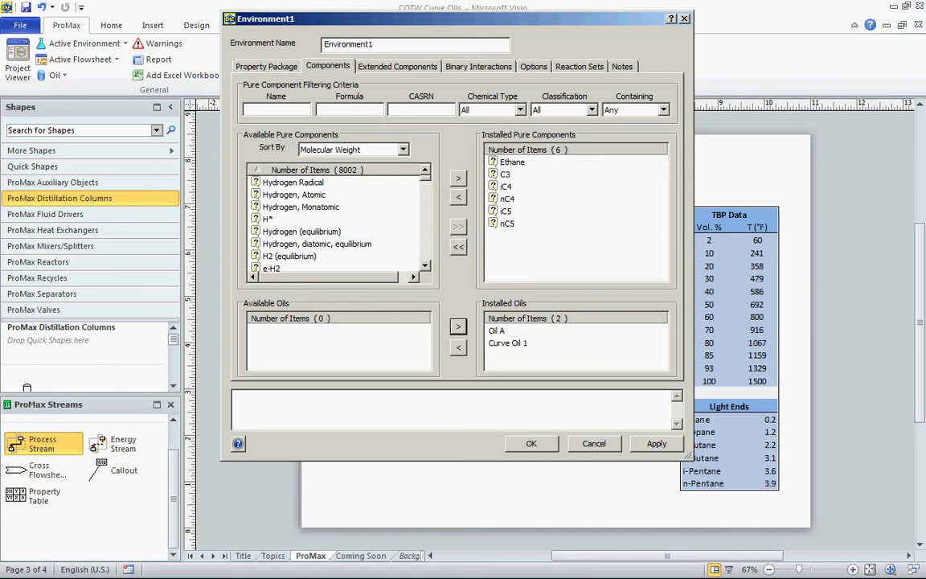
click(531, 443)
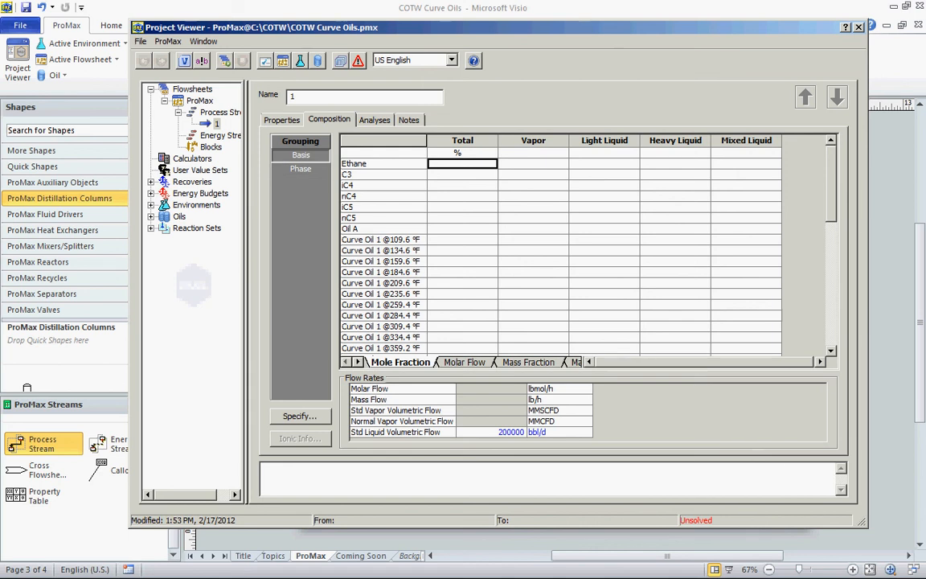
- Check the properties of process stream 1 and specify its composition by installing the previously characterized Curve Oil 1
click(281, 120)
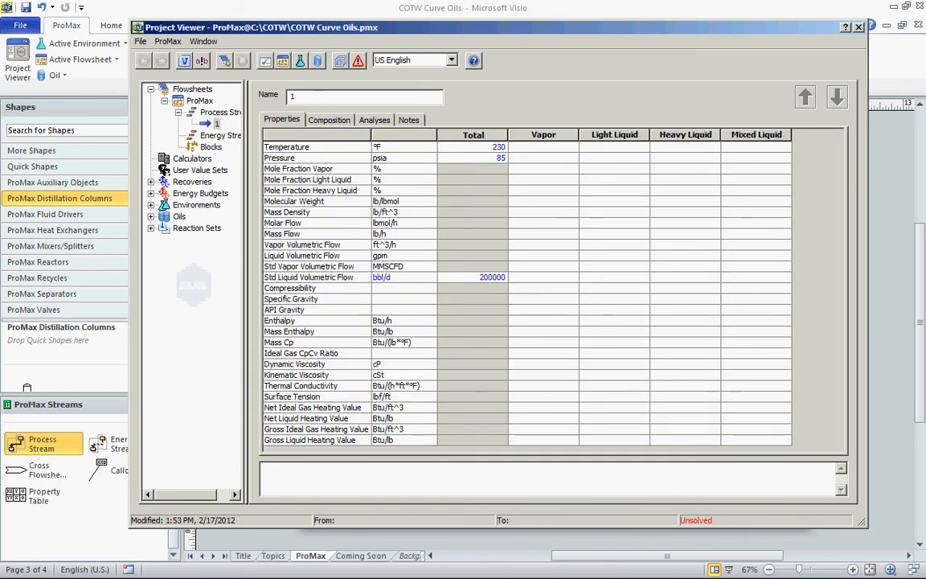
click(329, 120)
click(300, 416)
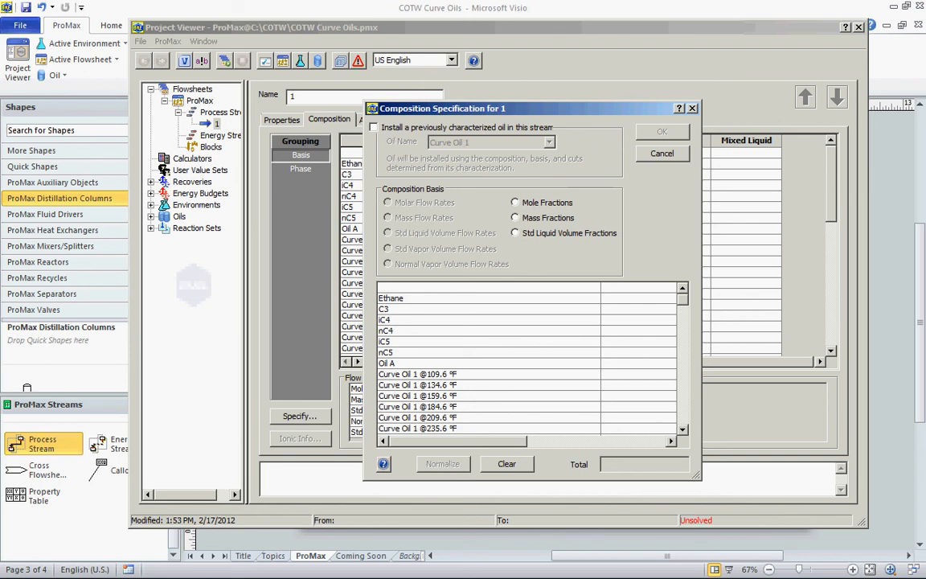
click(374, 127)
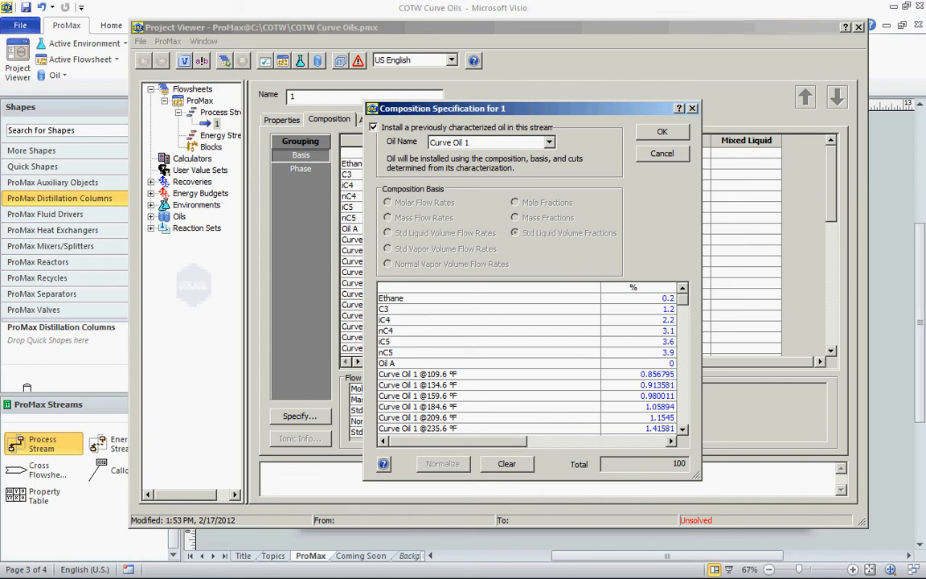
drag(642, 298, 643, 352)
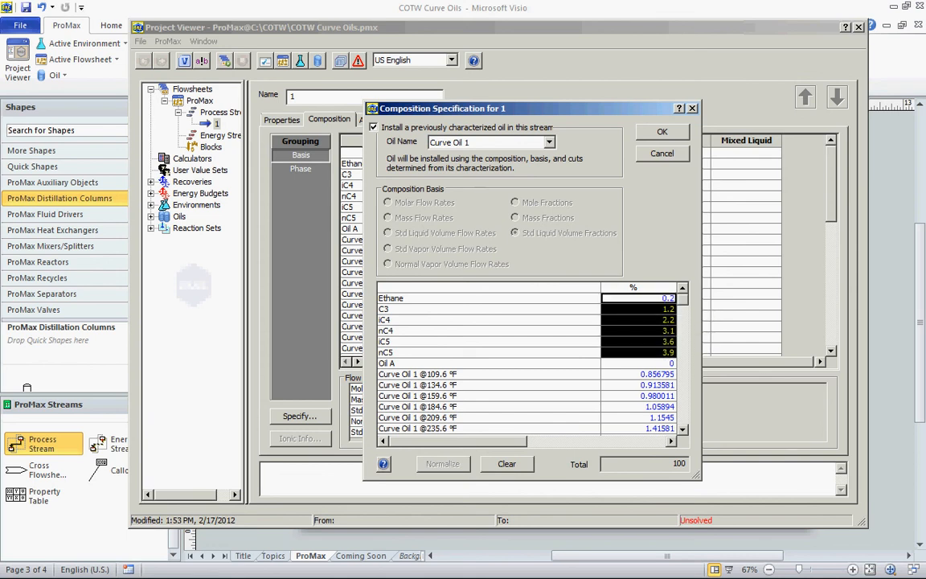
scroll(530, 361, down, 6)
scroll(531, 361, up, 6)
click(662, 132)
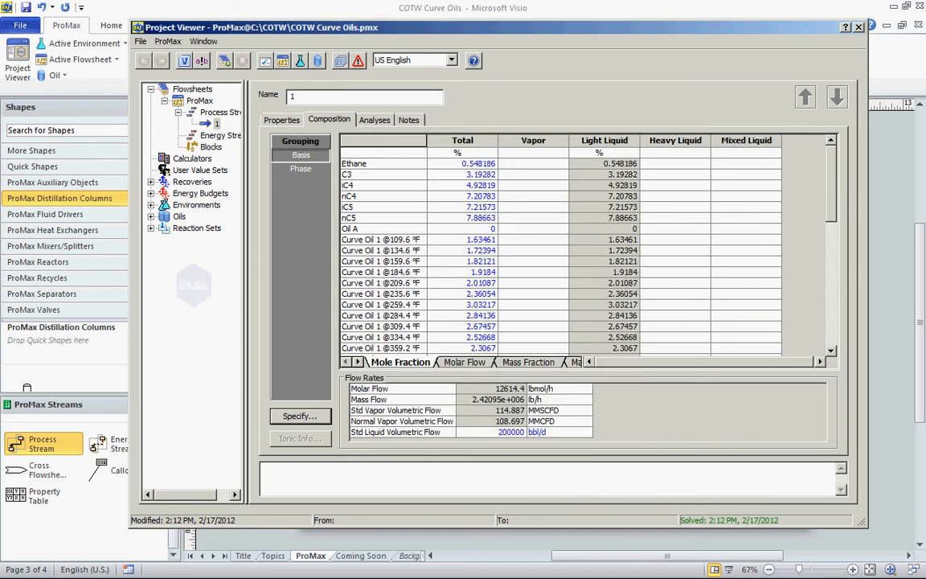
- Close the Project Viewer and go to the Coming Soon page of the drawing
click(858, 28)
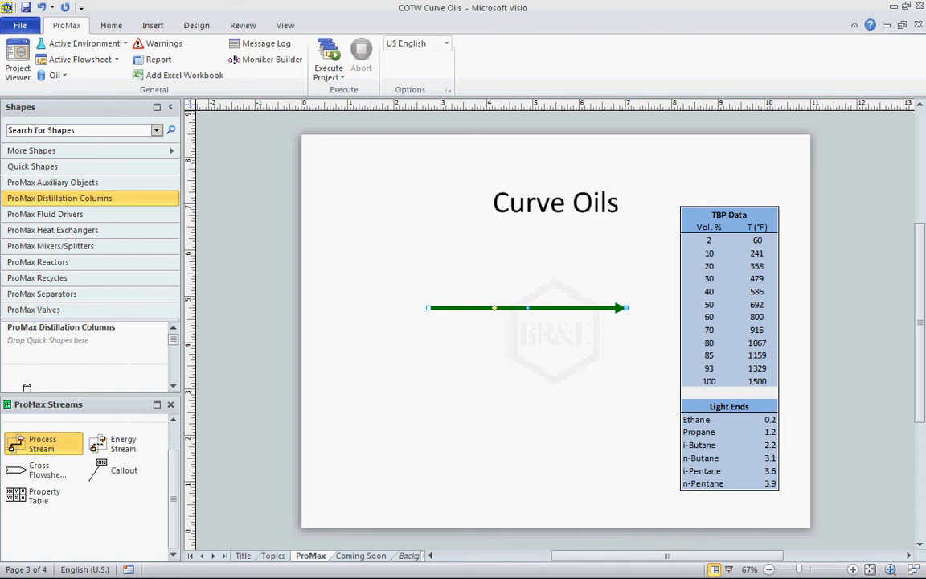
key(ctrl+Page_Down)
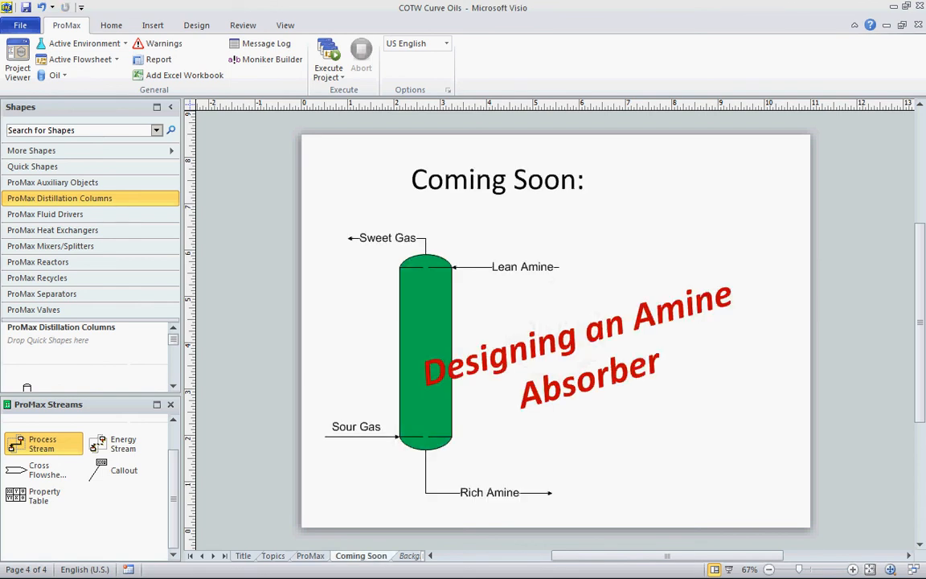